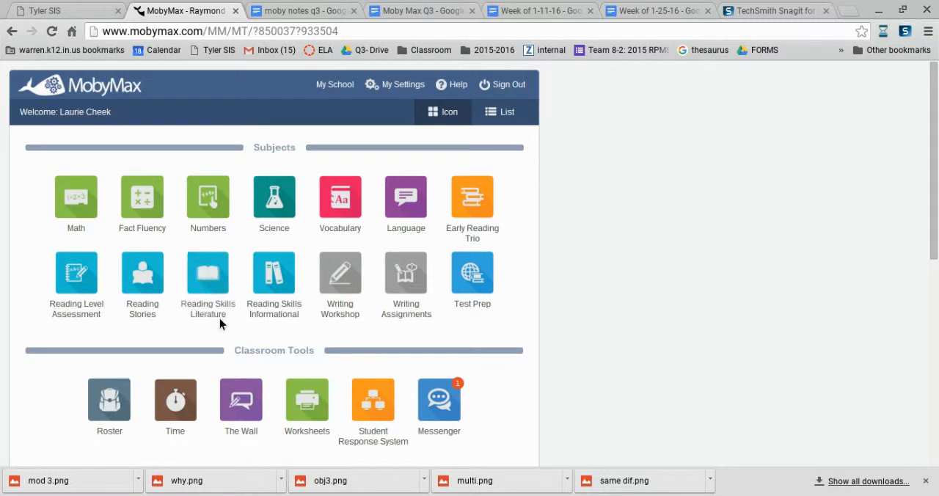
Open Reading Skills Informational and filter the last-session snapshot to the Block 1 HW group.
click(283, 274)
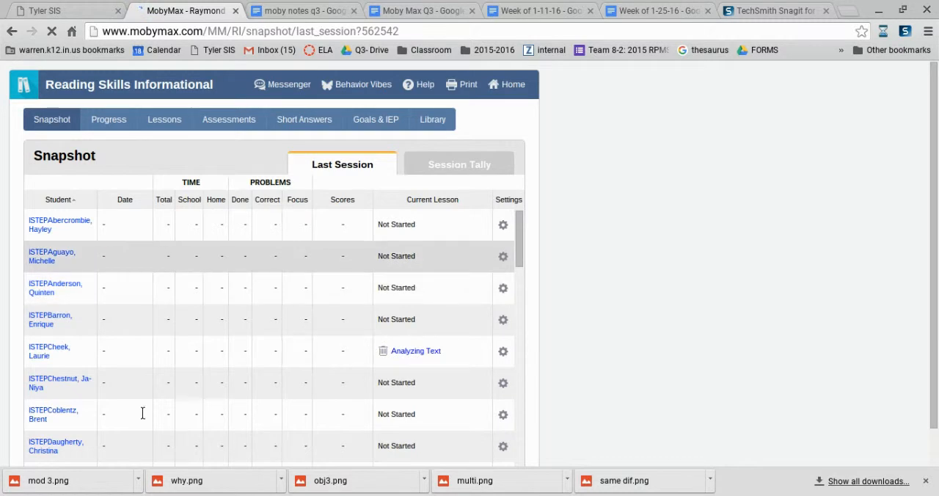
scroll(310, 434, down, 4)
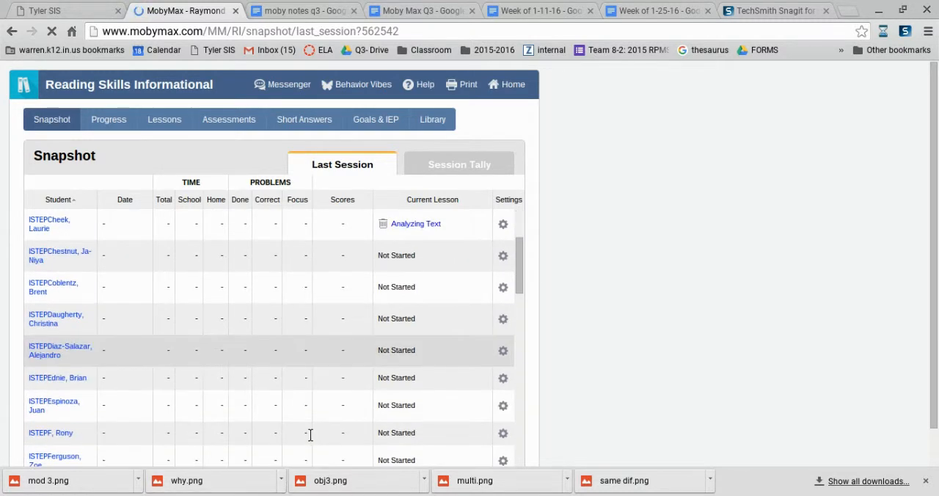
scroll(314, 421, down, 10)
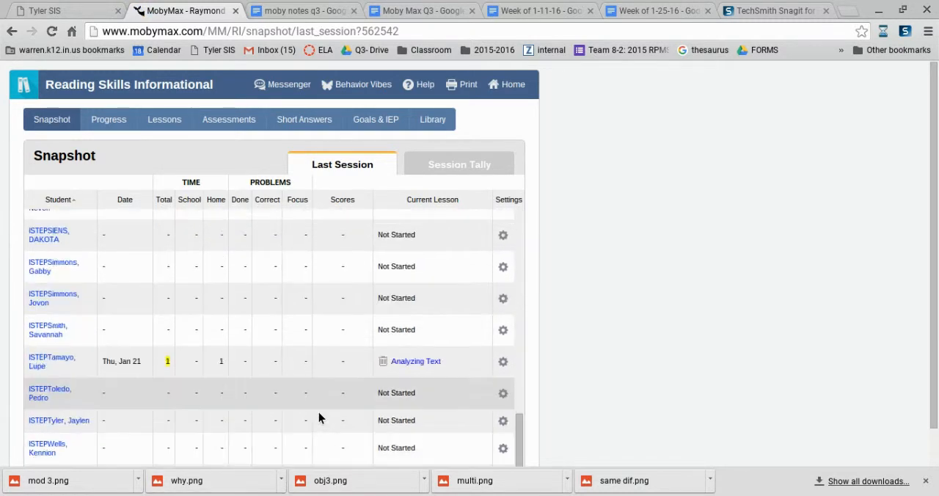
scroll(312, 418, down, 2)
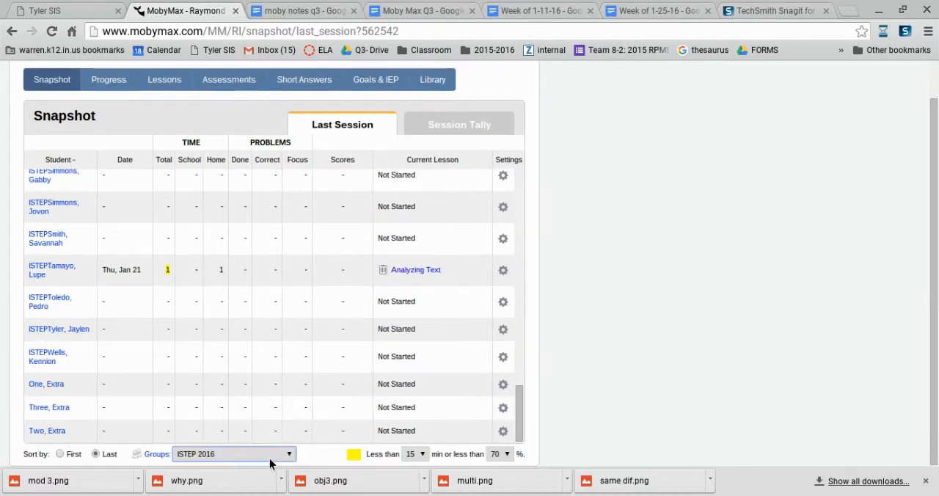
click(220, 339)
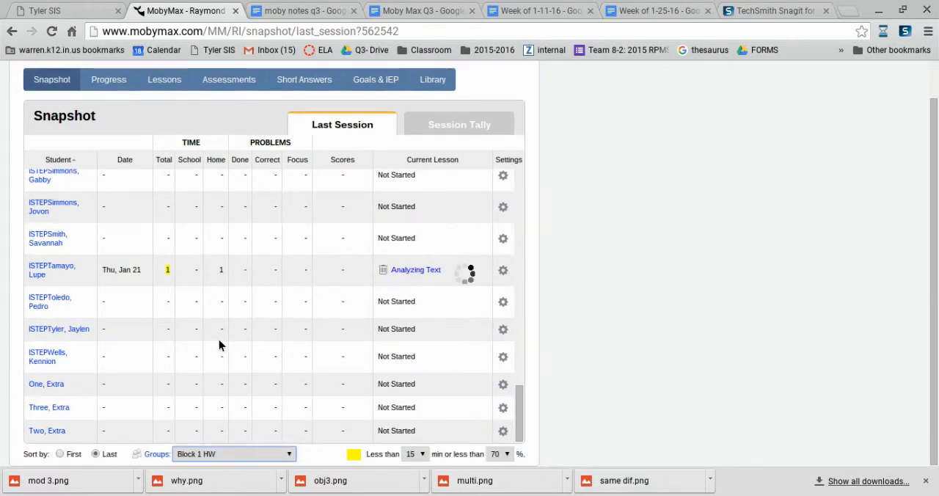
Switch the snapshot to the Block 1 group and review its students' last-session results.
scroll(217, 342, up, 2)
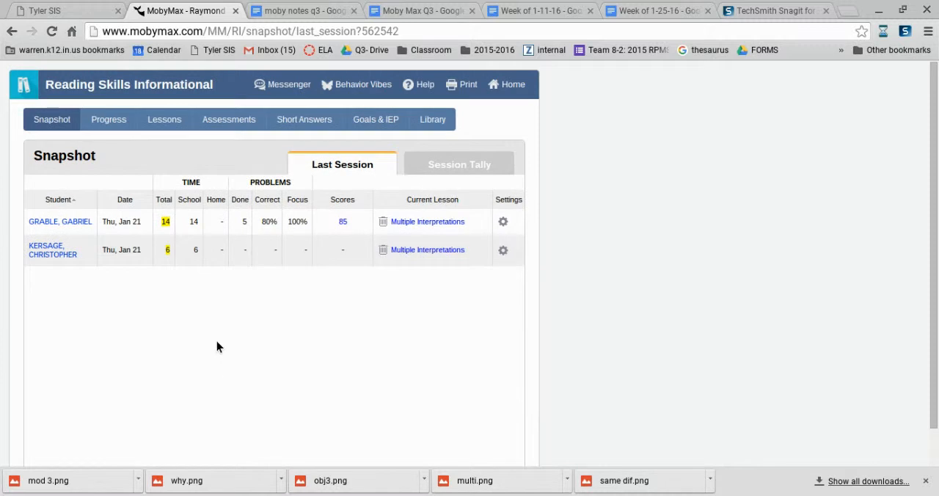
scroll(210, 392, down, 2)
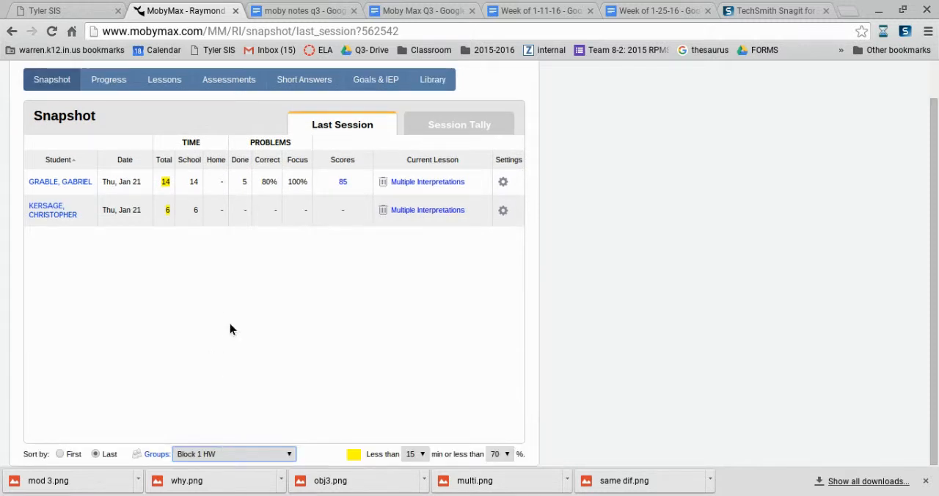
click(233, 299)
scroll(227, 312, down, 2)
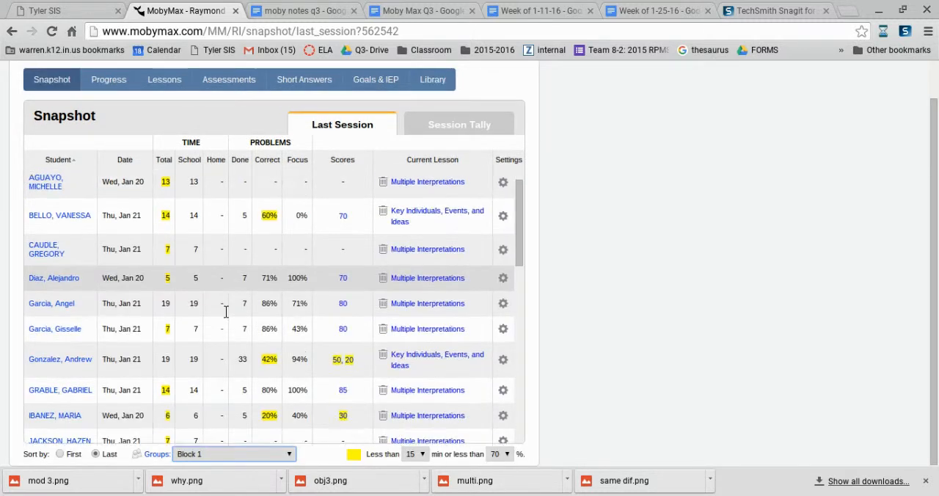
scroll(229, 315, up, 3)
scroll(228, 320, up, 1)
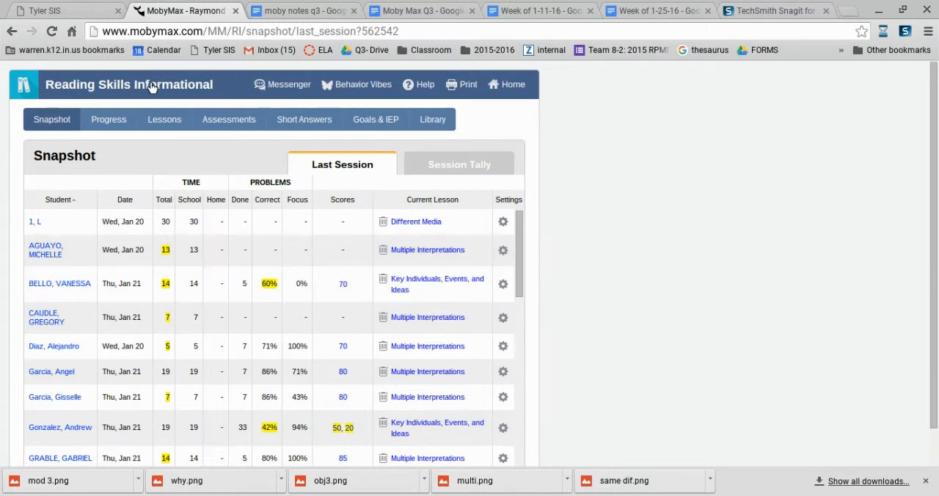
Preview the printable completed-lessons reports for all Block 1 students, view the second student's report, and close the preview.
click(163, 121)
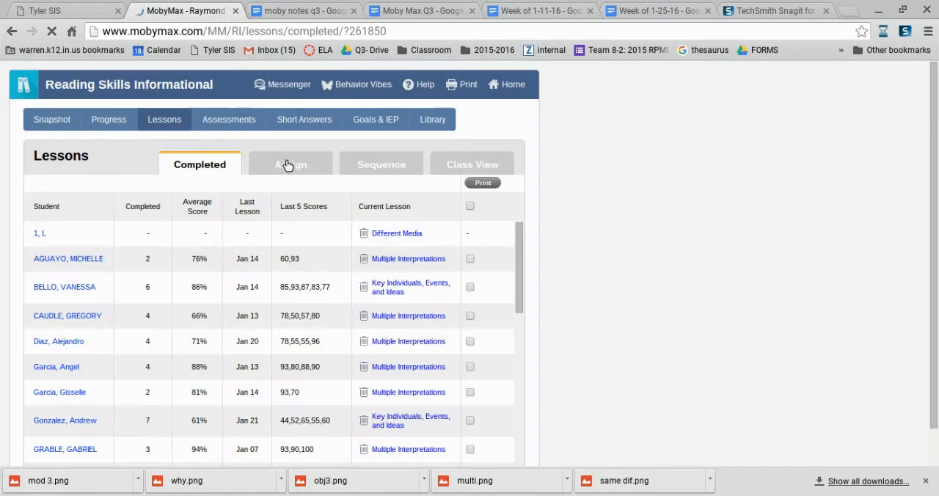
click(470, 207)
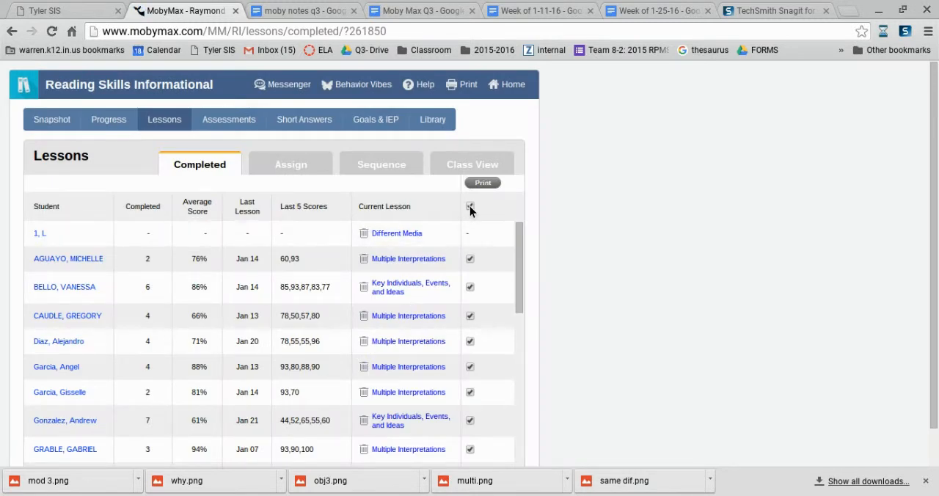
click(483, 183)
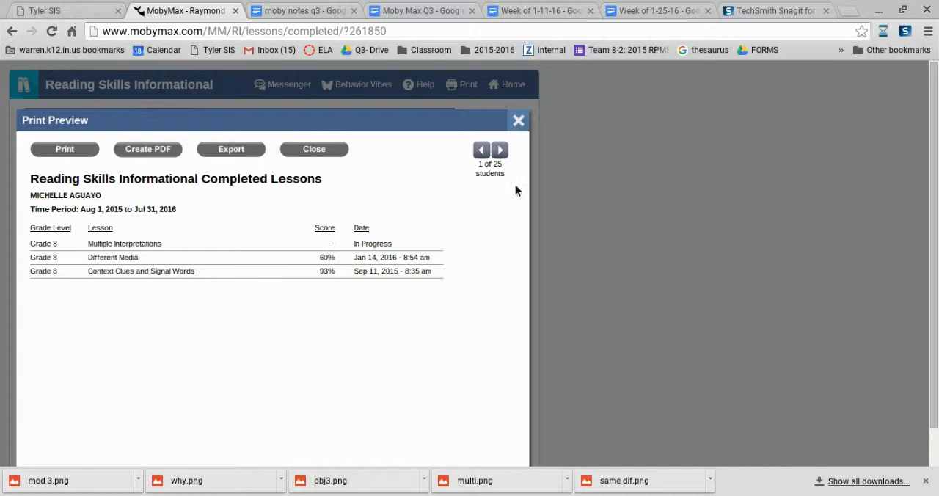
click(498, 151)
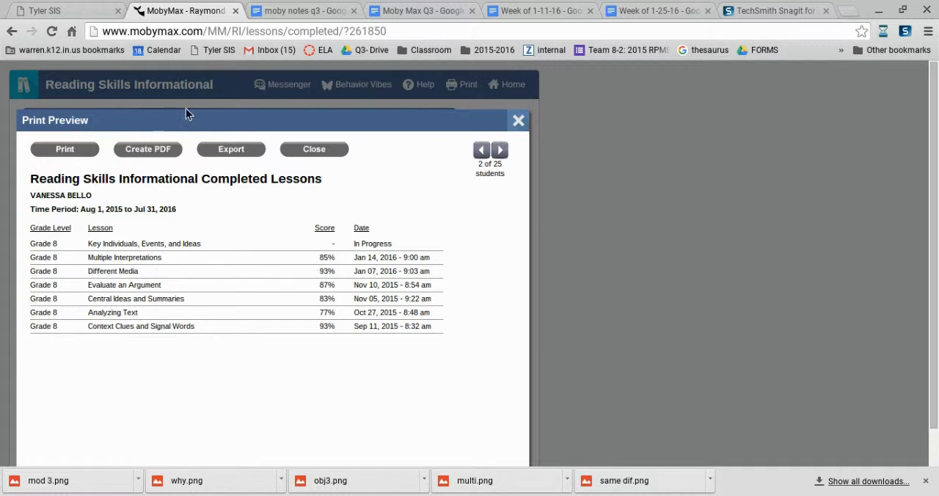
click(518, 122)
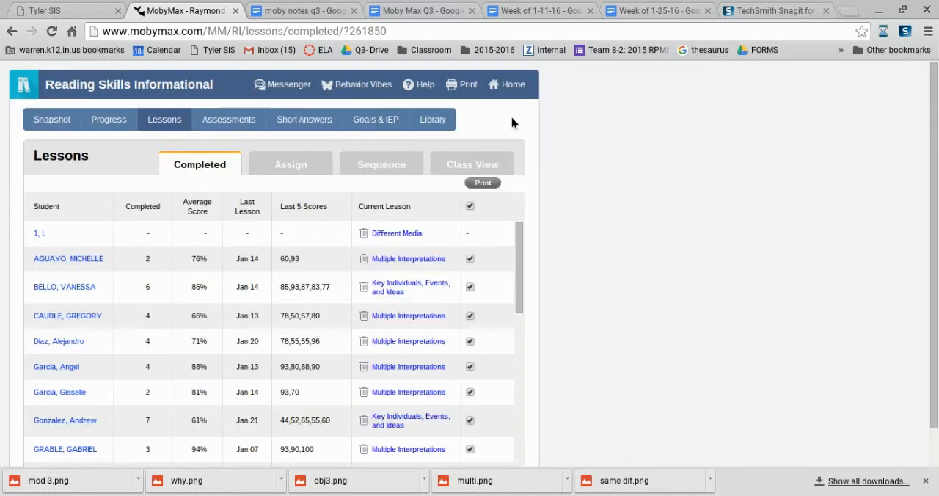
Go to lesson assignment and open the Grade 8 lessons for the BULK UPDATES group.
click(154, 119)
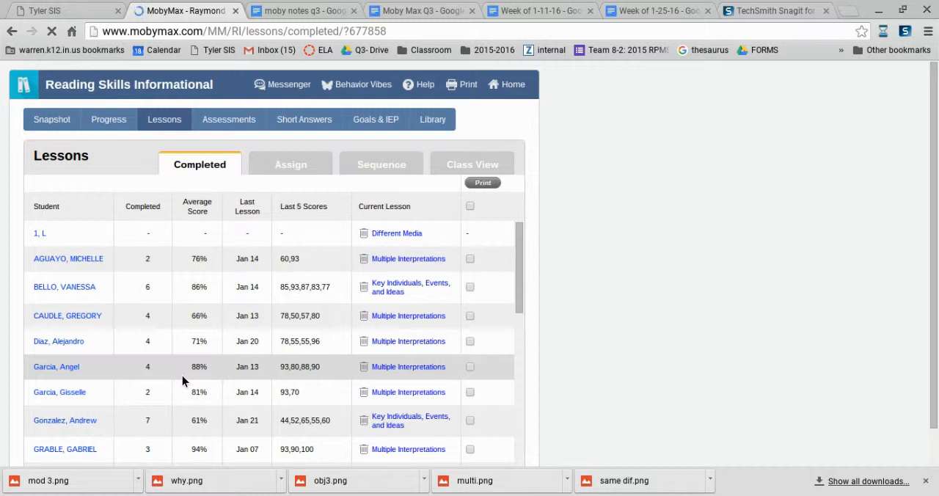
click(289, 170)
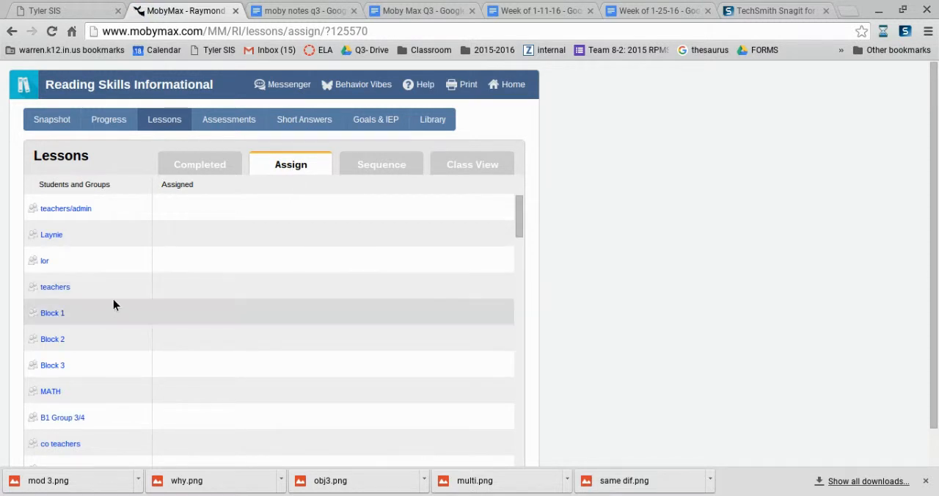
scroll(111, 308, down, 4)
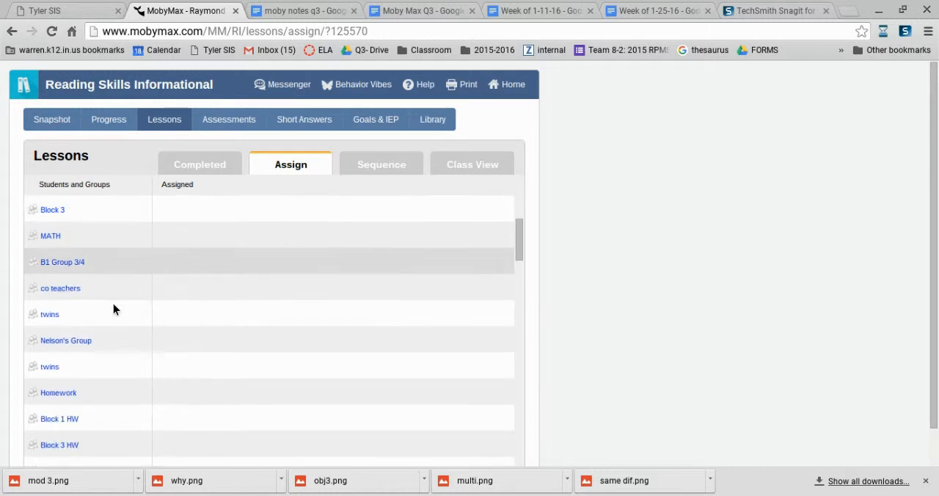
scroll(113, 303, down, 1)
scroll(91, 316, down, 1)
scroll(91, 316, down, 2)
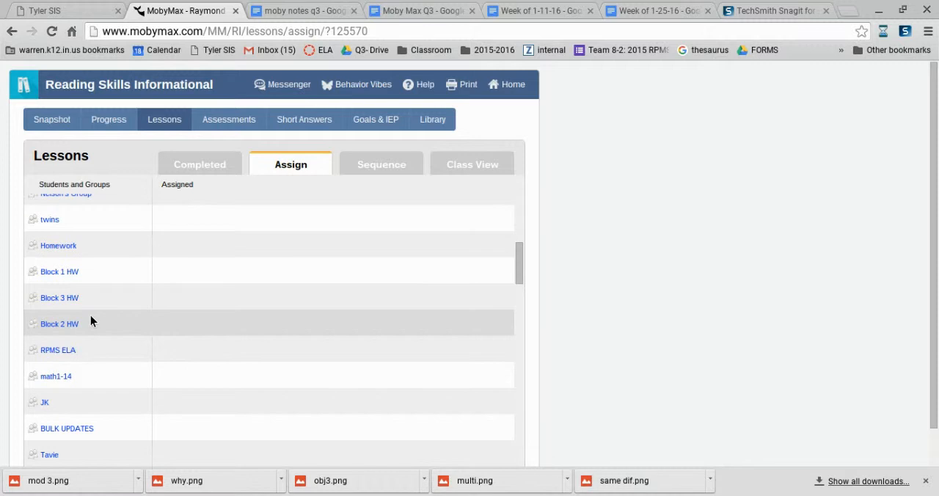
scroll(91, 320, down, 2)
click(54, 347)
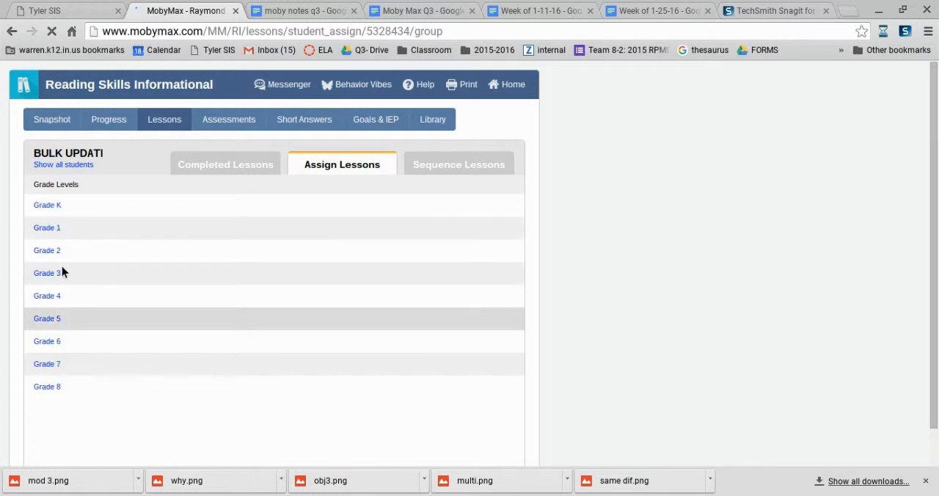
click(47, 390)
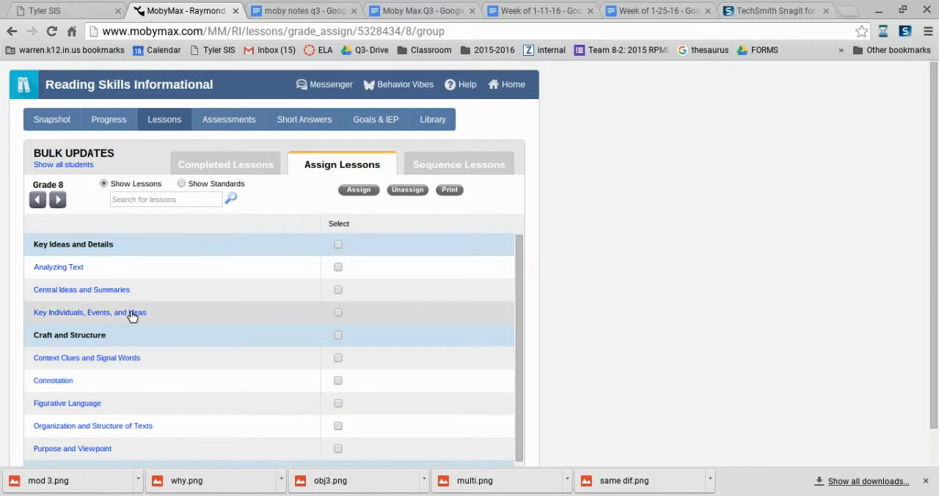
Select the Different Media lesson for the BULK UPDATES group and expand its sub-lessons.
scroll(117, 343, down, 2)
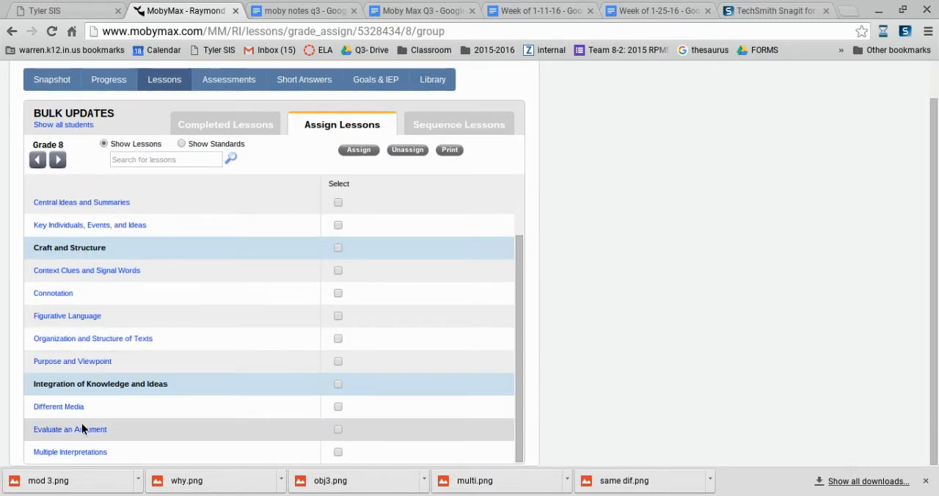
click(339, 408)
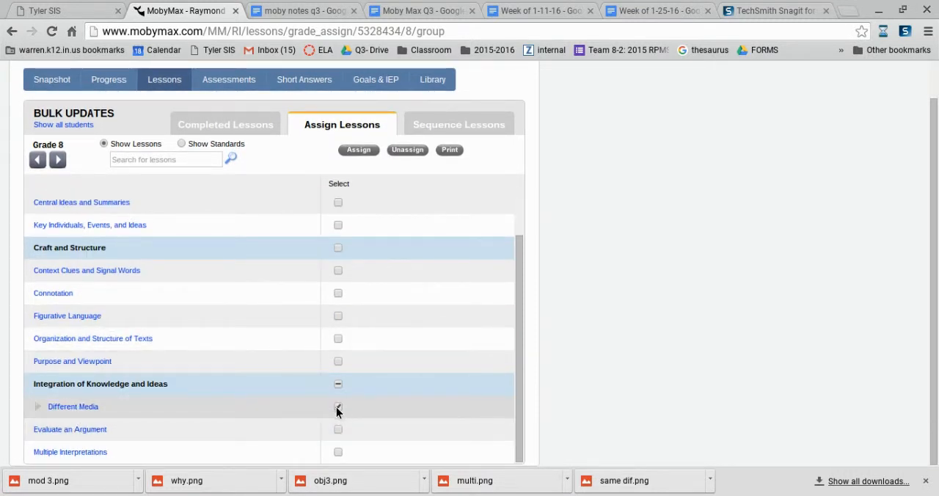
click(40, 407)
scroll(46, 415, down, 1)
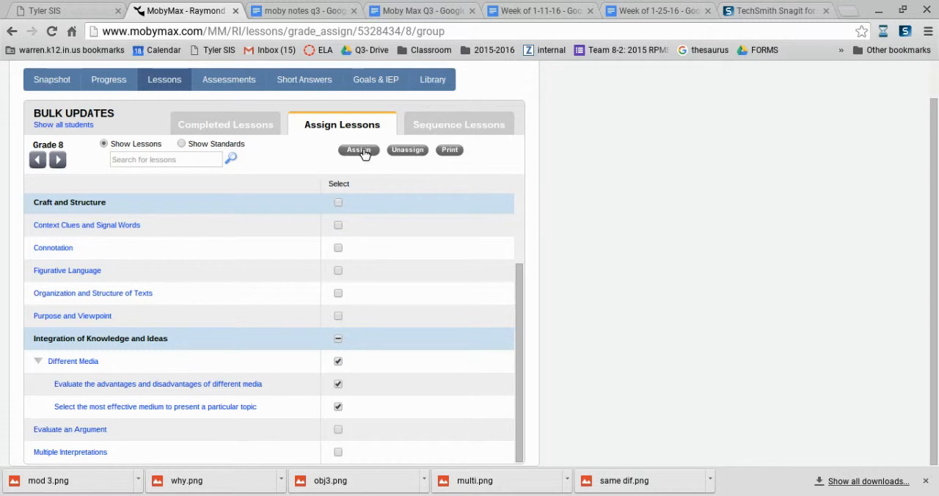
Return to the full list of students and groups and open the Grade 8 lessons for the group listed directly below teachers/admin.
click(57, 124)
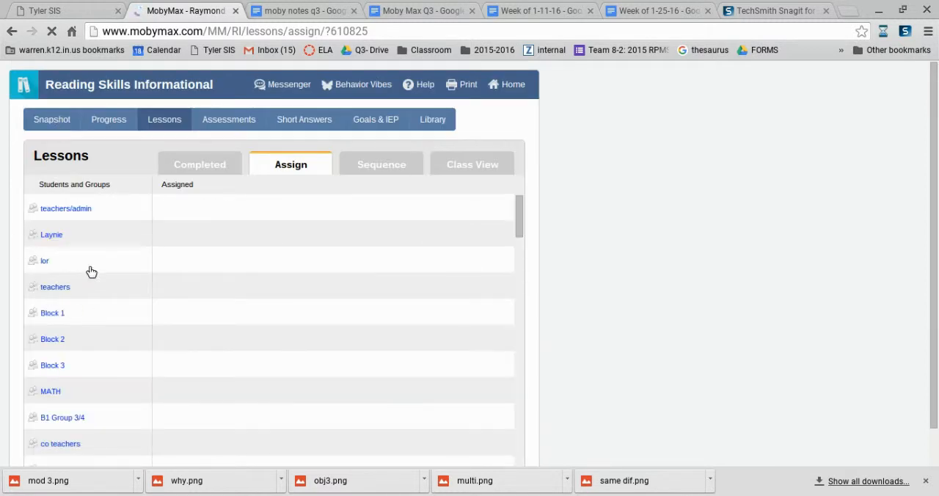
click(52, 234)
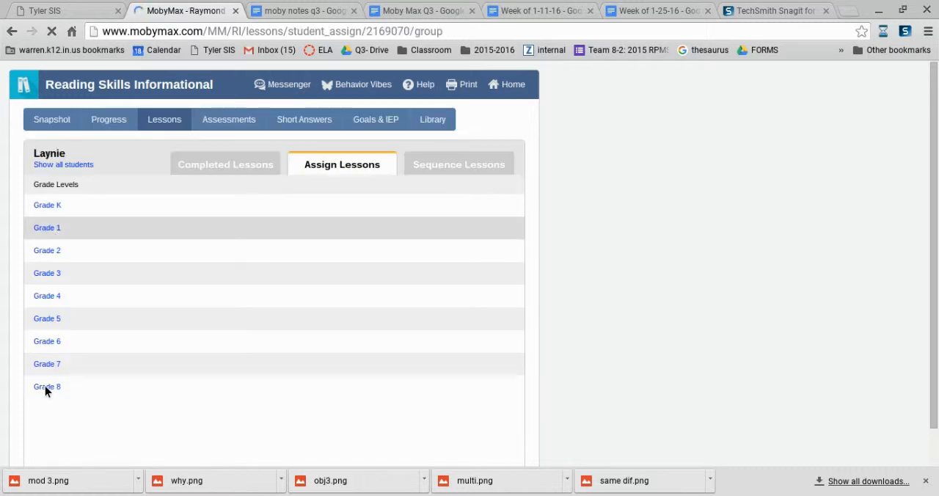
click(45, 389)
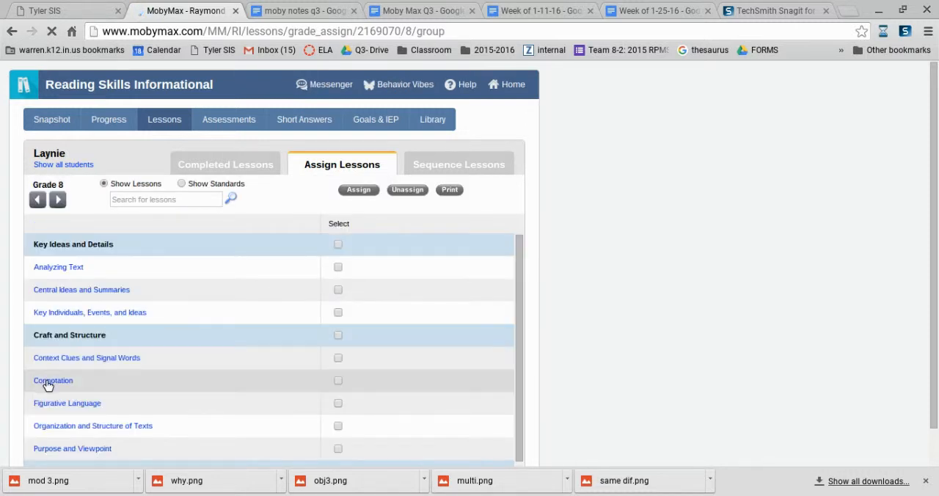
Assign the Different Media lesson with both sub-lessons to this group, placing it at the top of the students' sequence.
scroll(46, 384, down, 1)
drag(935, 181, 937, 325)
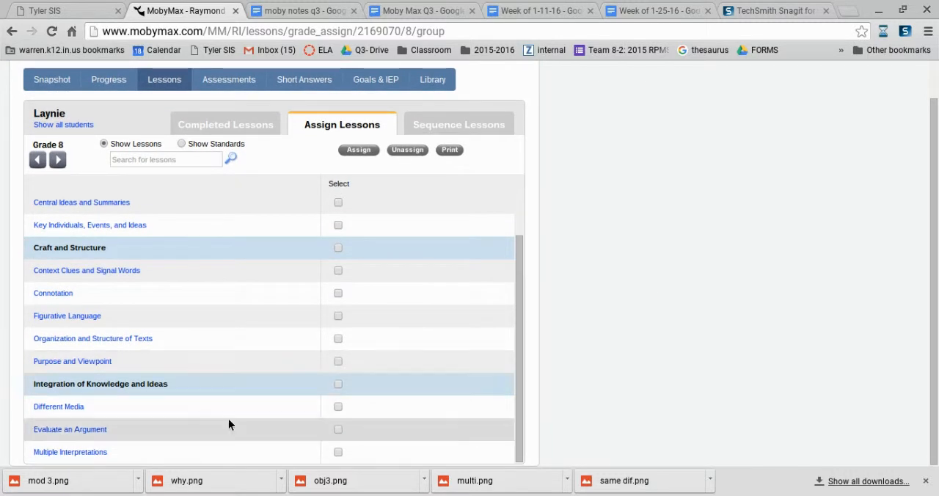
click(338, 407)
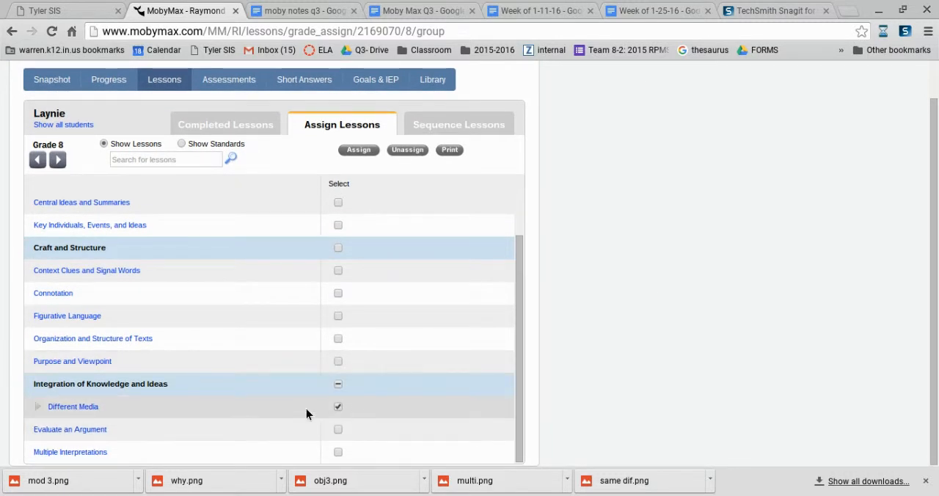
click(36, 405)
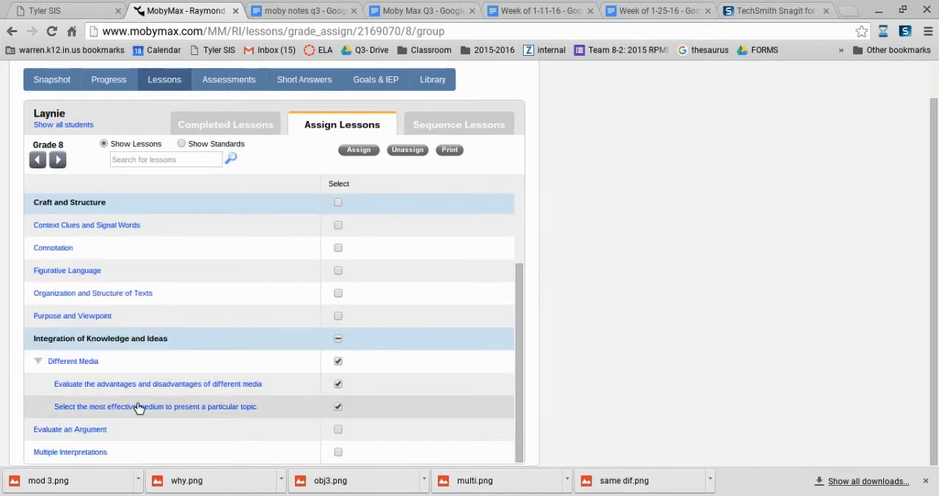
click(360, 150)
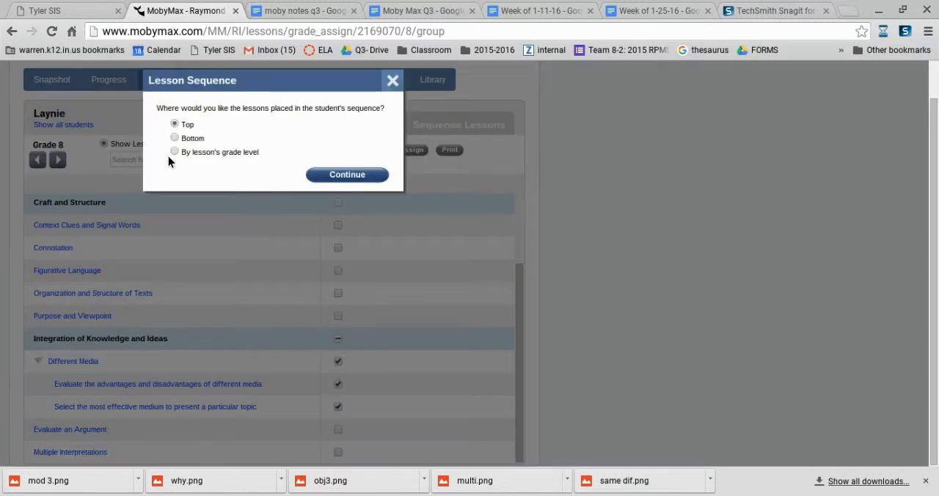
click(360, 177)
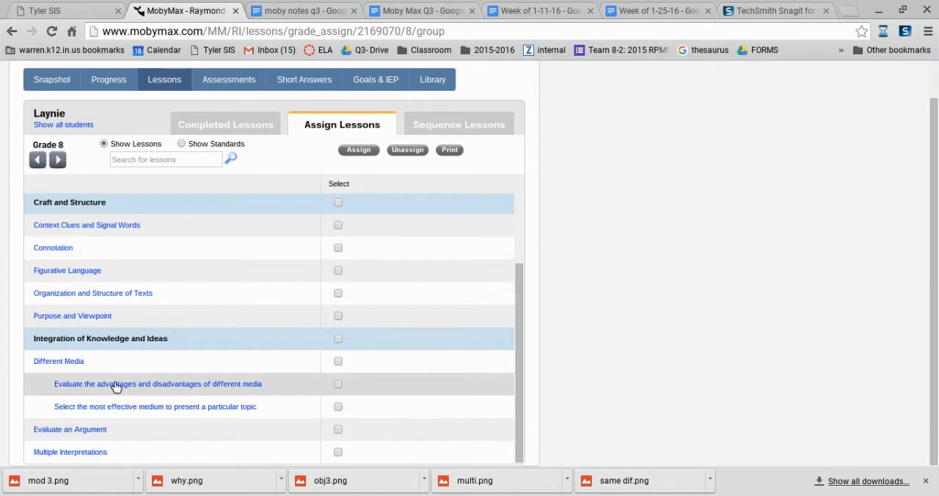
Assign the Multiple Interpretations sub-lessons on points of disagreement, authors interpreting facts differently, and conflicting information, placing them at the bottom of the student's sequence.
scroll(110, 389, up, 1)
scroll(117, 388, down, 1)
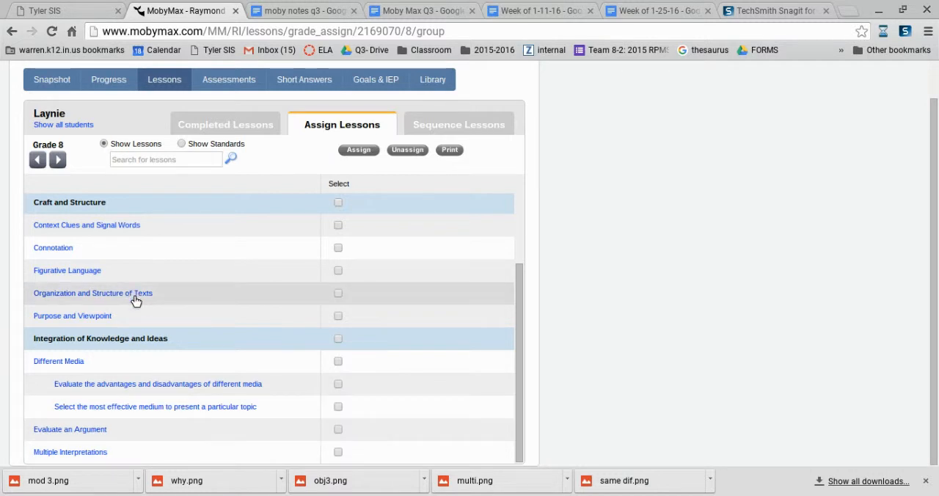
scroll(136, 293, up, 1)
scroll(138, 283, up, 1)
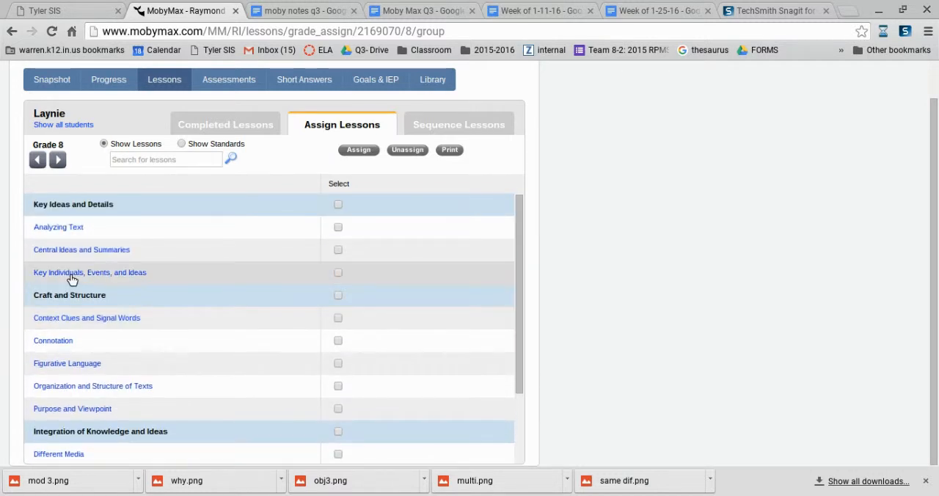
scroll(73, 278, down, 3)
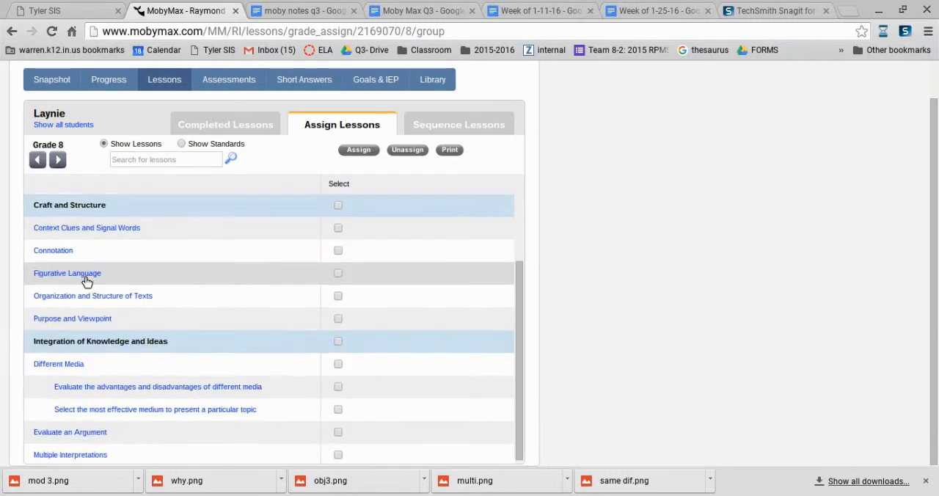
click(337, 452)
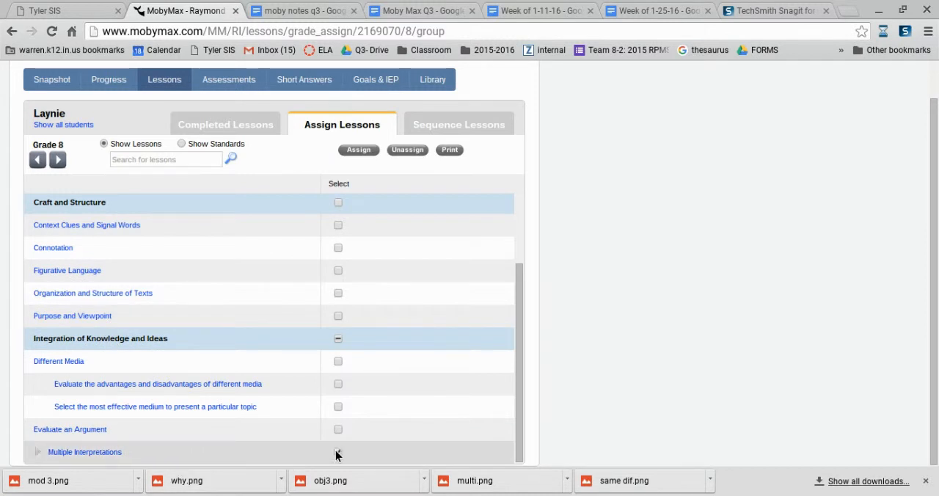
click(38, 451)
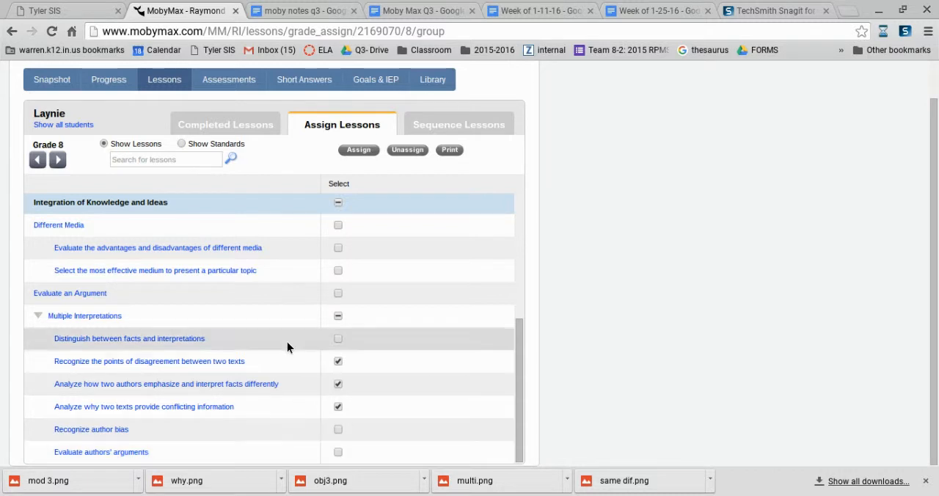
click(358, 150)
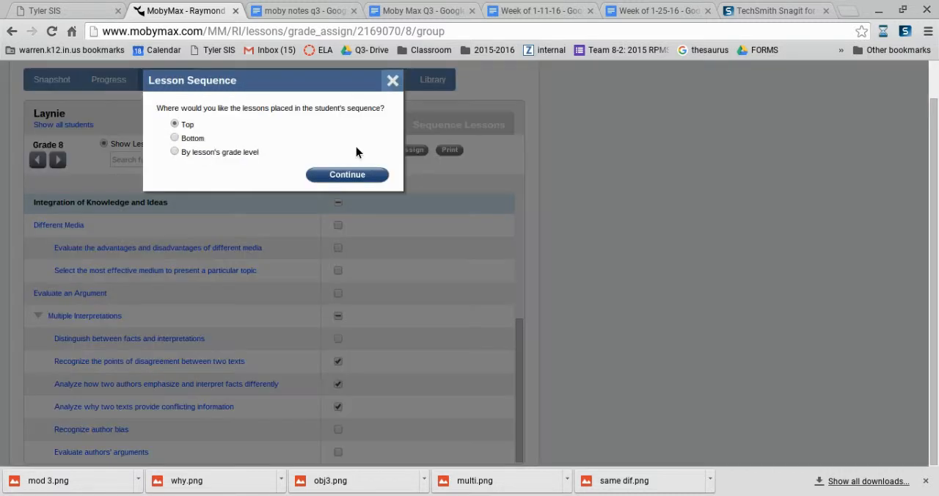
click(176, 138)
click(359, 174)
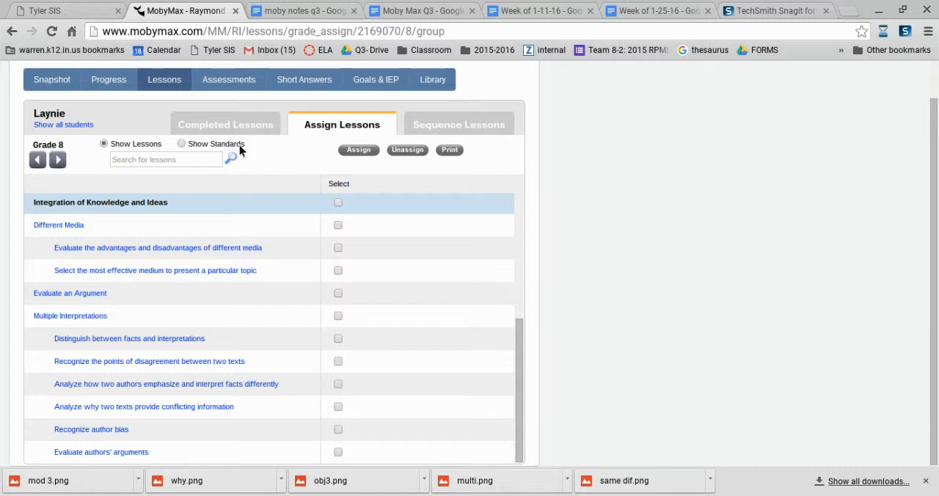
Assign the Key Individuals, Events, and Ideas lesson with all four sub-lessons, placing it at the bottom of the student's sequence.
scroll(205, 268, up, 1)
scroll(203, 259, up, 1)
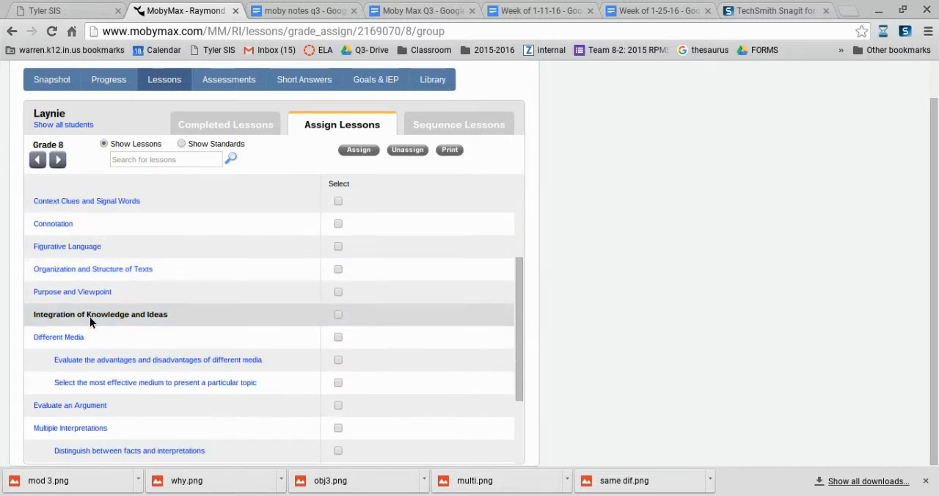
scroll(128, 292, up, 2)
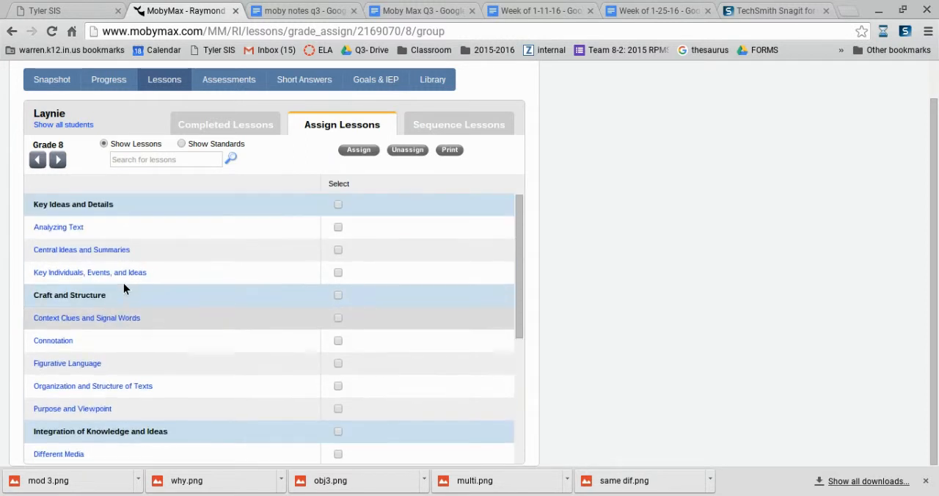
click(338, 273)
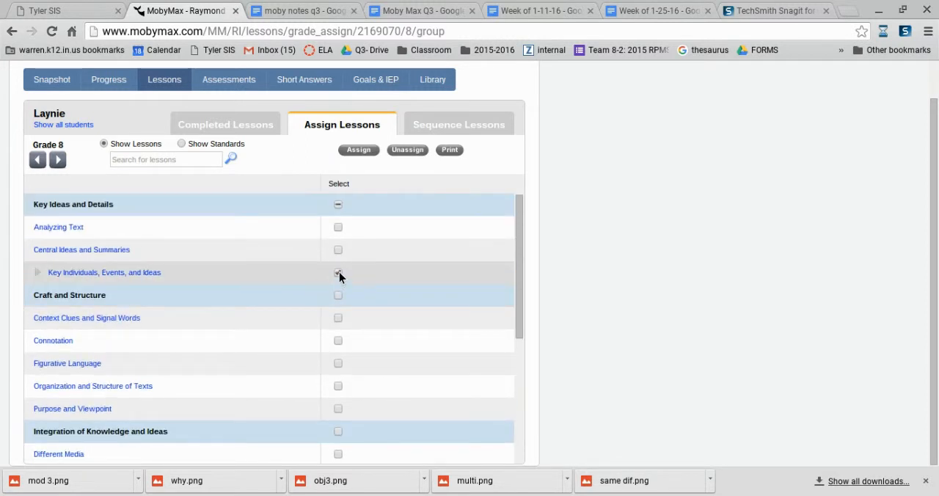
click(37, 273)
scroll(37, 298, up, 1)
scroll(37, 298, down, 2)
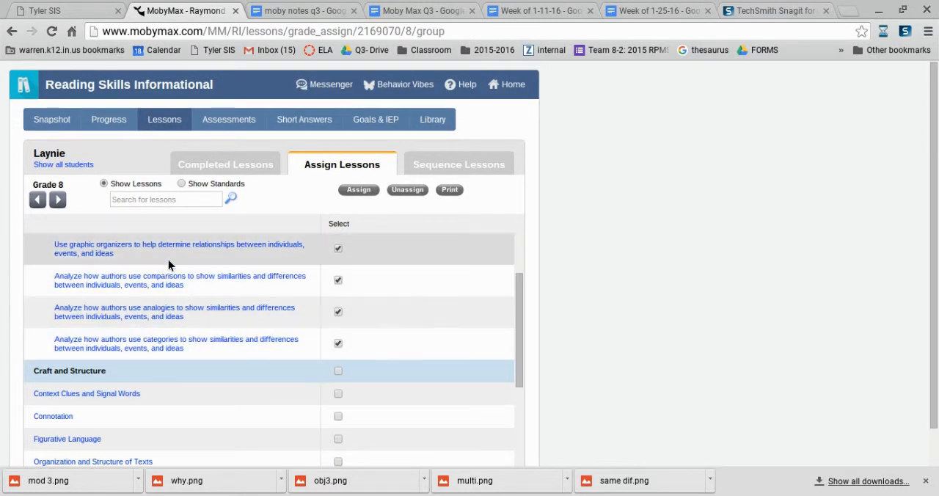
scroll(170, 266, down, 1)
scroll(169, 267, up, 1)
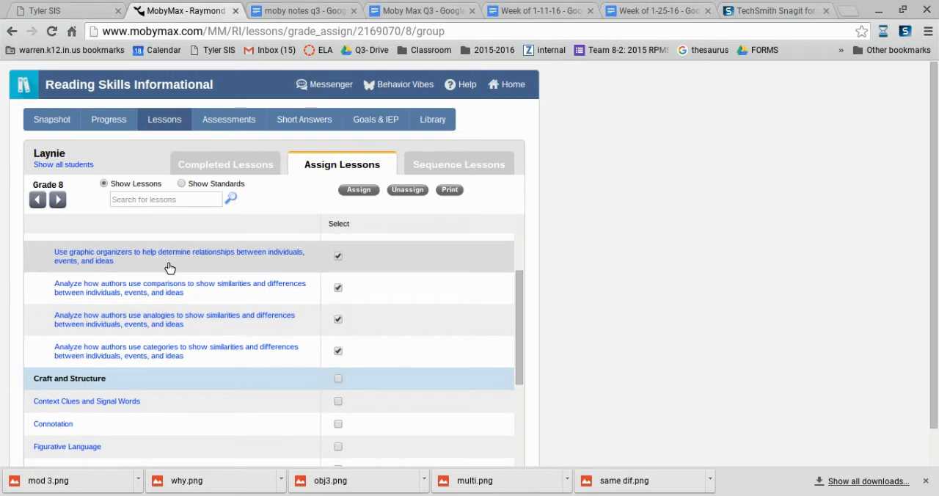
scroll(169, 267, up, 1)
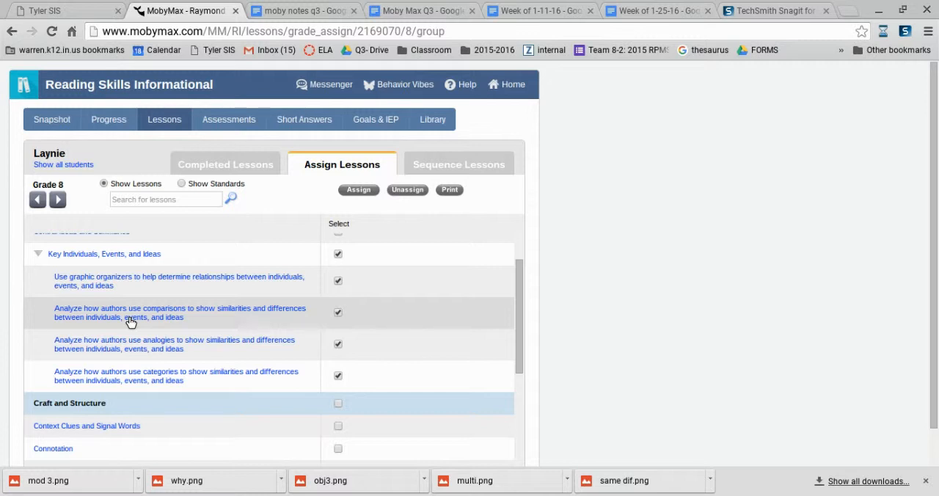
click(359, 189)
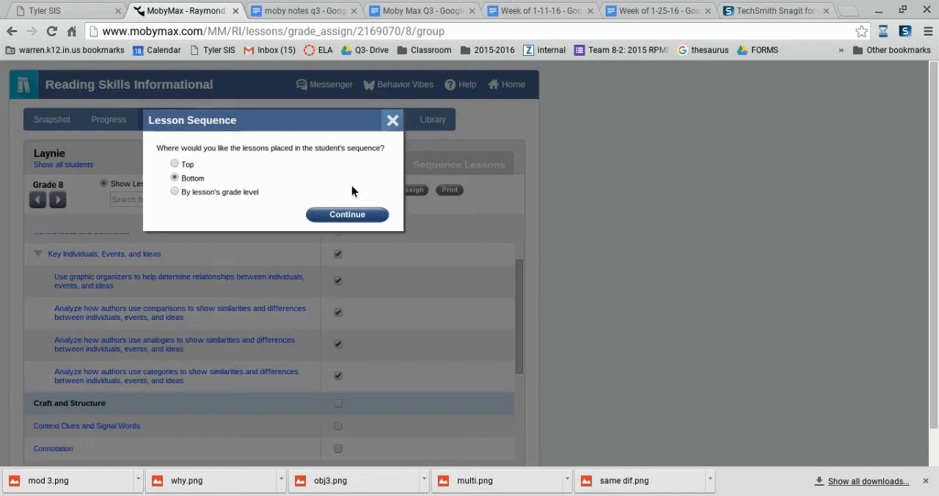
click(347, 214)
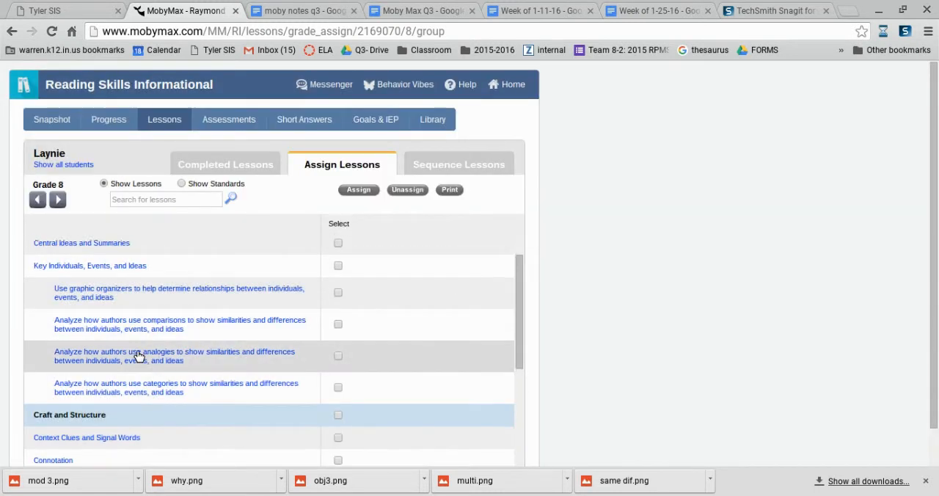
Go to lesson sequencing and open the lesson sequence of the first student listed in the group.
scroll(143, 351, down, 4)
click(147, 340)
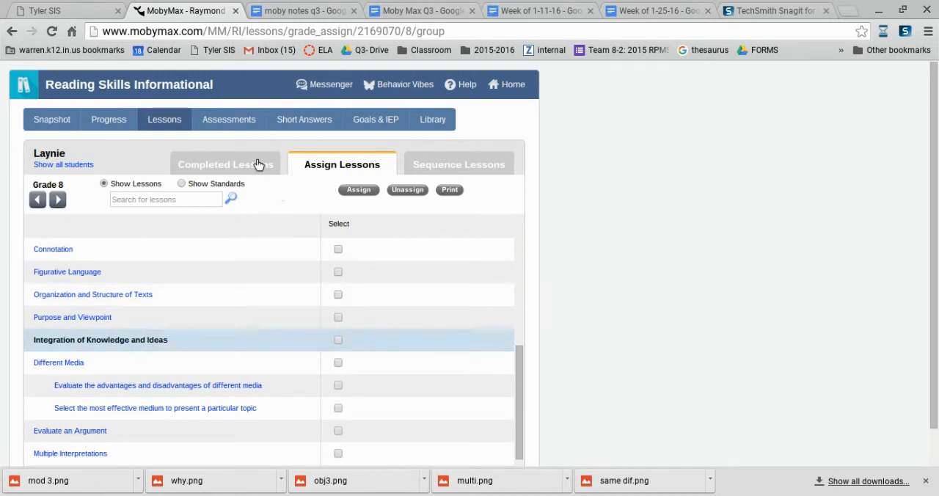
click(429, 168)
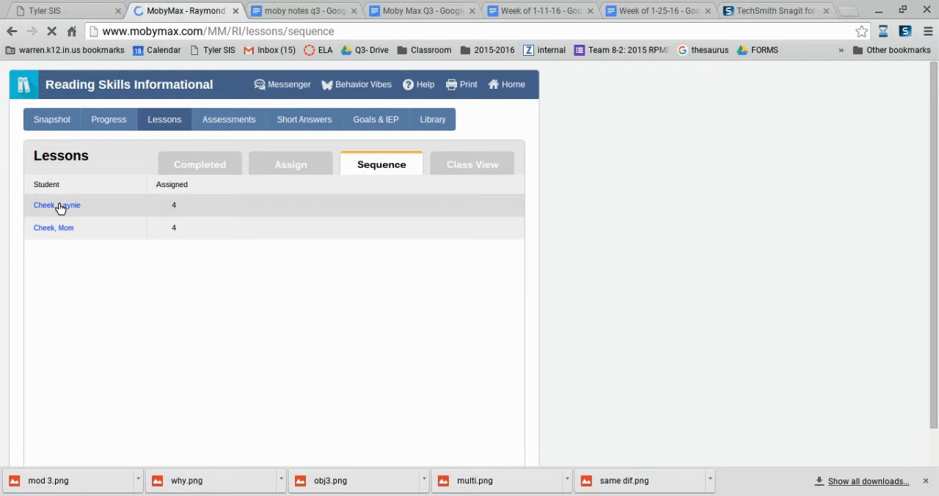
click(59, 207)
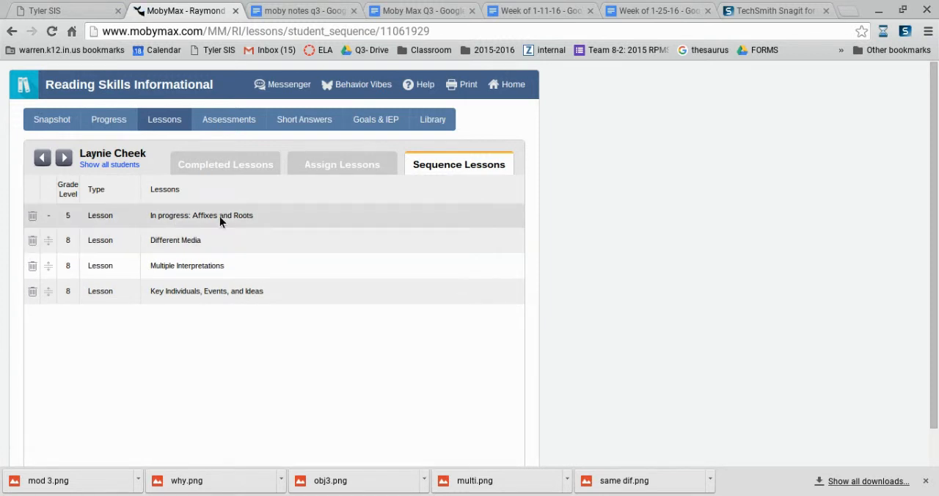
Try reordering the Grade 8 lessons below Affixes and Roots, and delete Different Media from this student's sequence.
drag(45, 239, 46, 218)
mouse_move(50, 257)
mouse_down()
mouse_move(57, 220)
mouse_move(47, 242)
mouse_move(57, 233)
mouse_move(55, 246)
mouse_up()
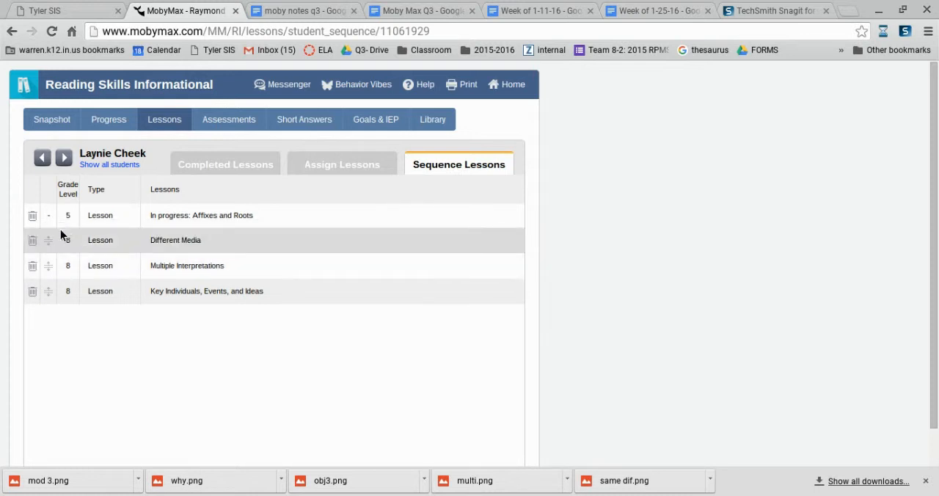
click(30, 243)
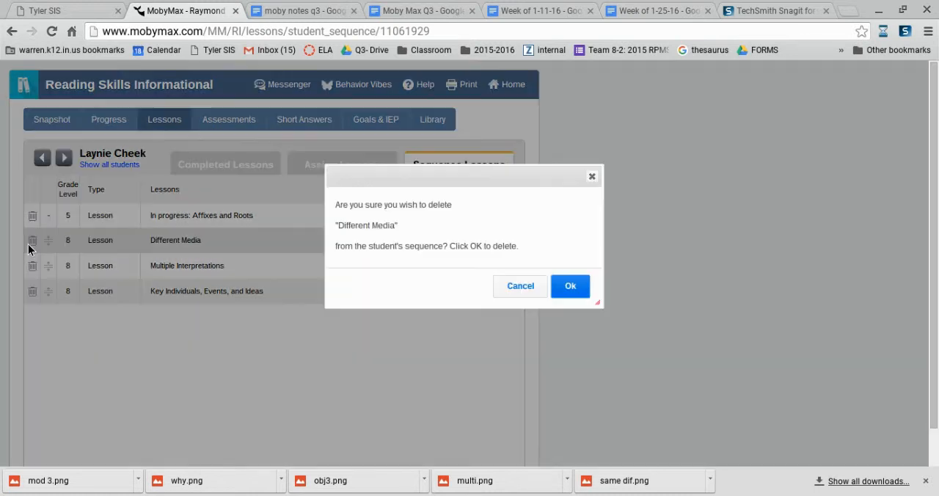
click(571, 288)
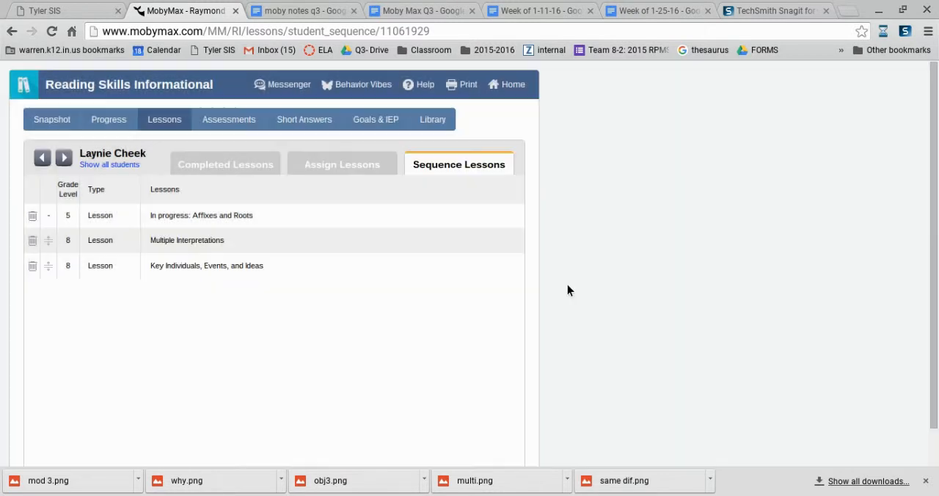
View this student's completed lessons and check the topic scores of the Affixes and Roots lesson.
click(195, 160)
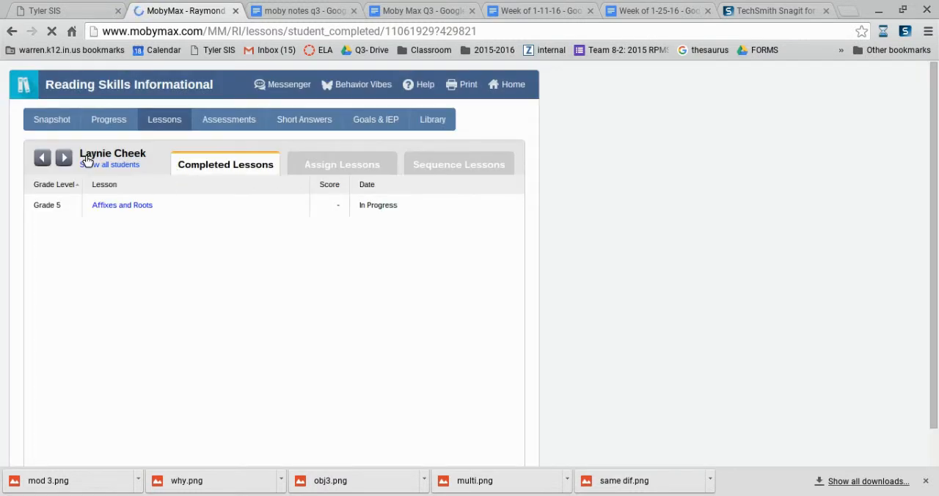
click(138, 208)
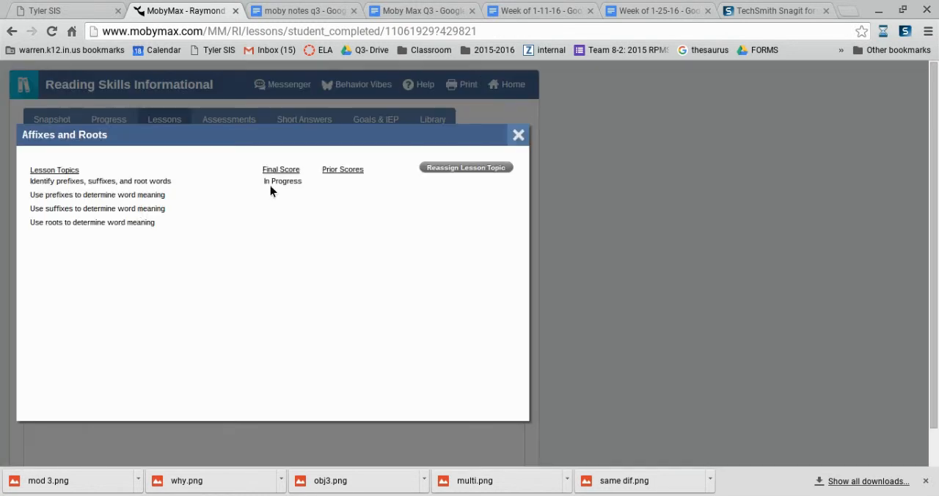
click(518, 134)
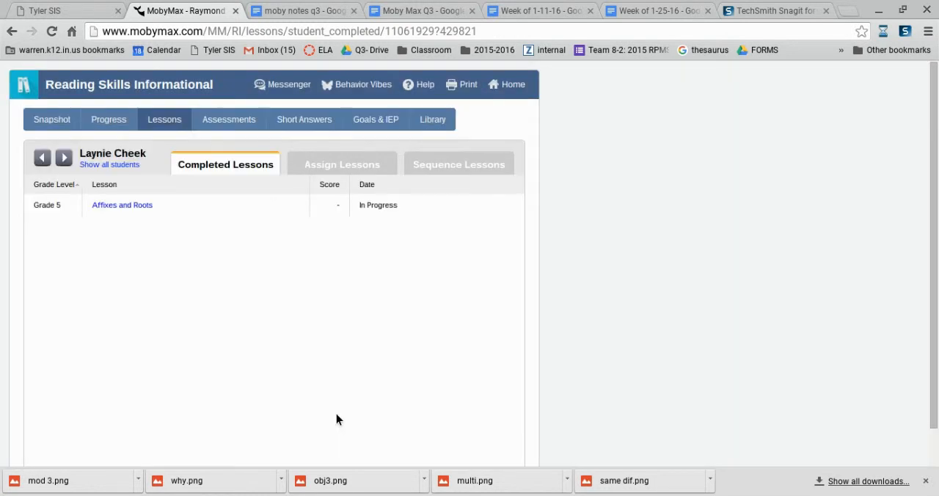
Return to the list of all students and show the completed lessons for the Block 1 group.
scroll(267, 395, down, 1)
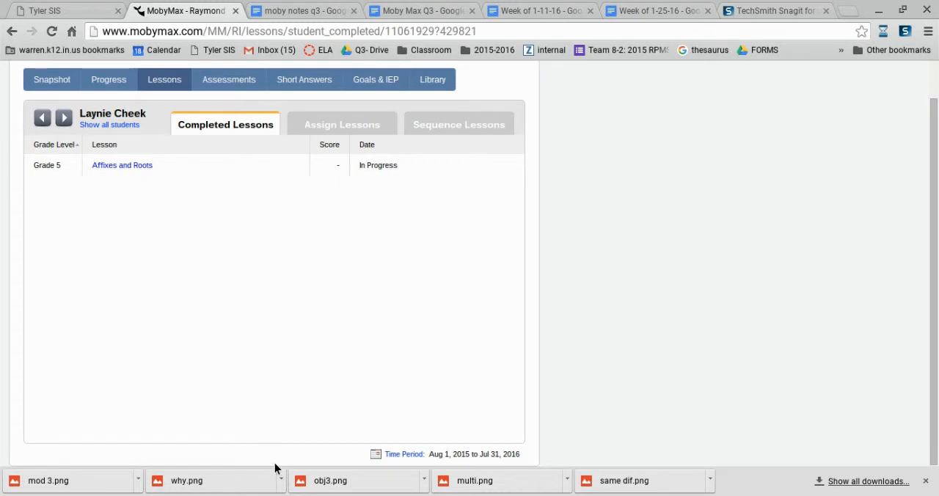
click(99, 124)
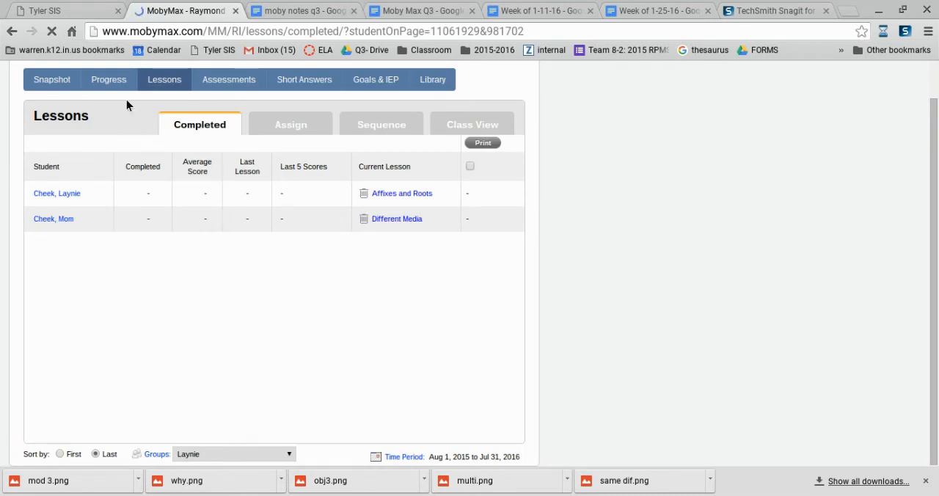
scroll(237, 444, down, 1)
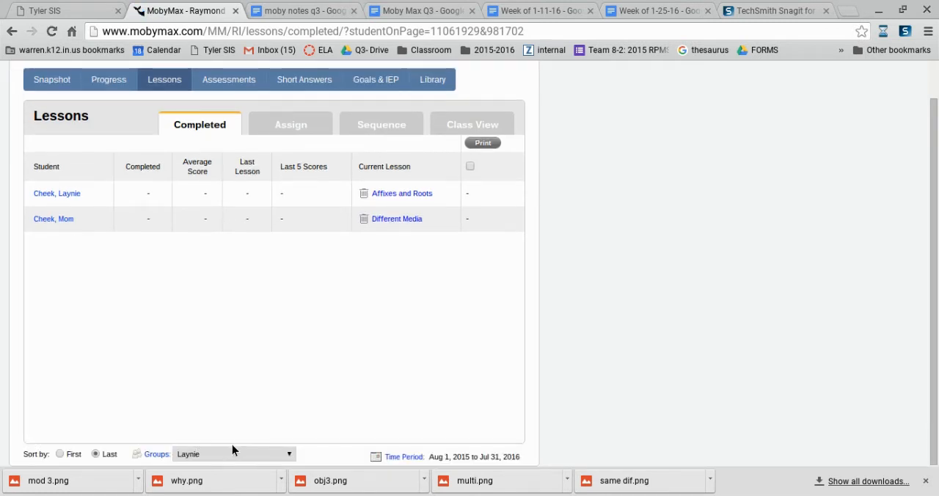
click(210, 291)
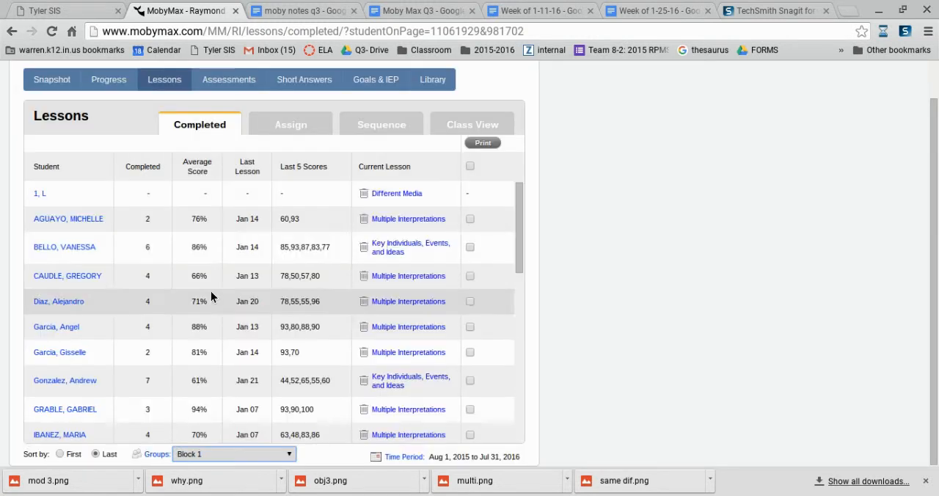
Review the second listed student's Multiple Interpretations scores and the first incorrect answers from the prior attempt at recognizing points of disagreement between two texts.
click(391, 218)
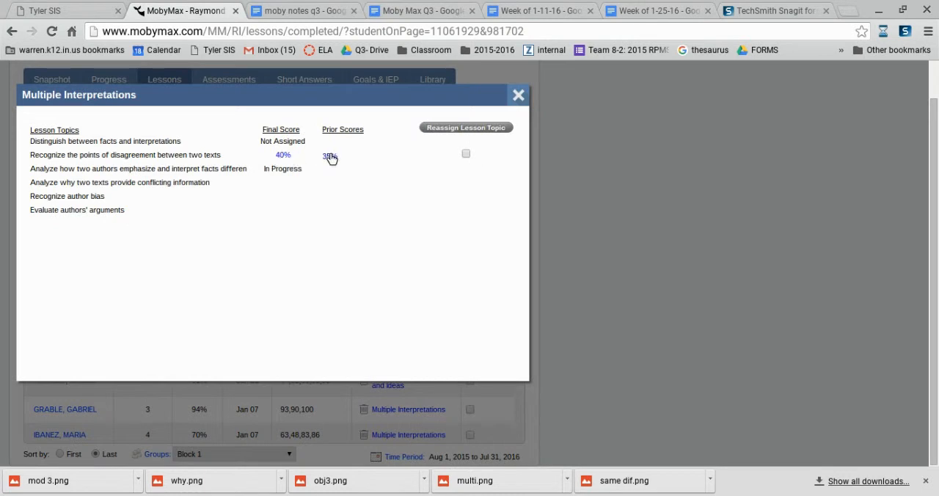
click(329, 157)
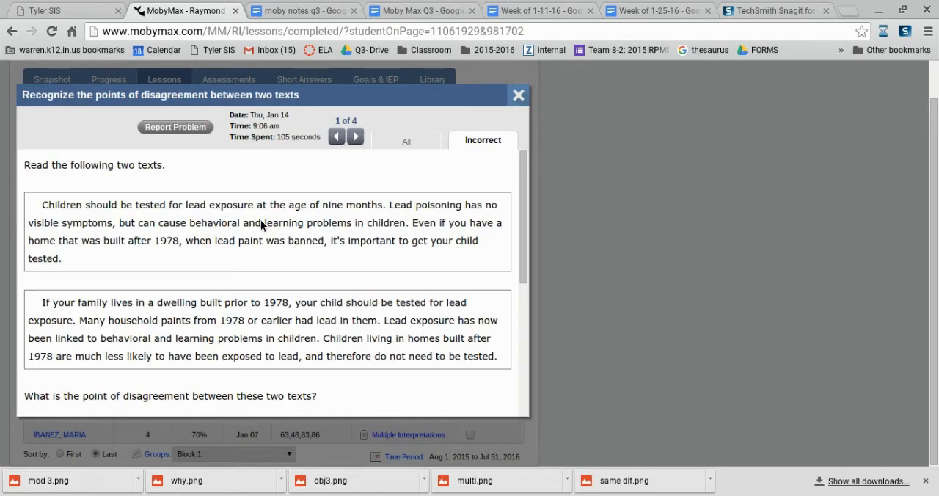
scroll(250, 239, up, 1)
scroll(256, 244, down, 3)
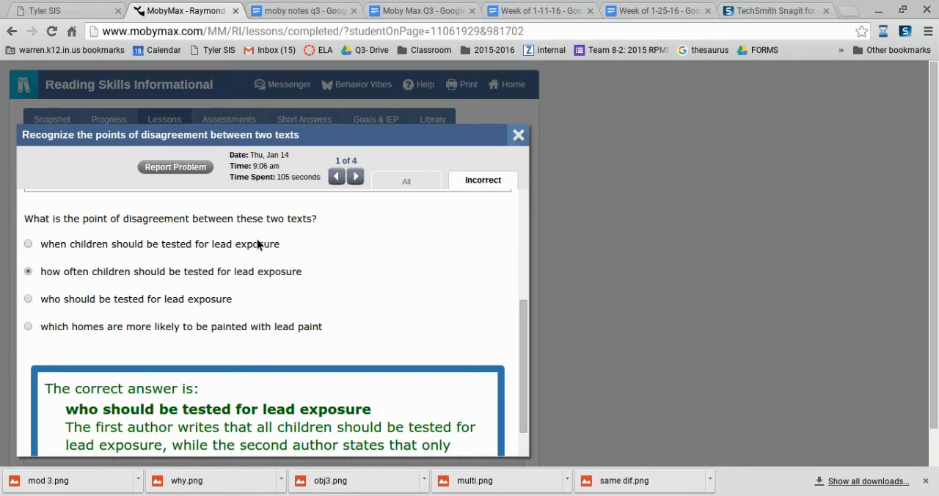
scroll(256, 244, down, 1)
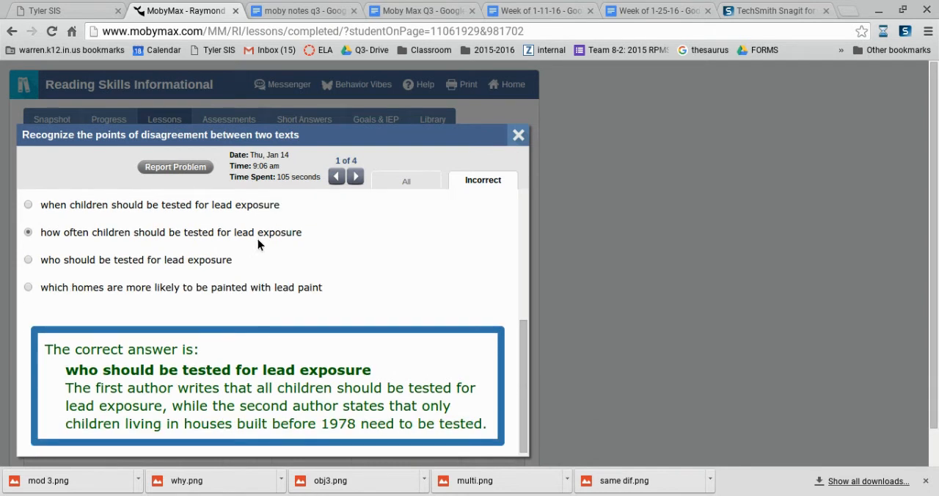
scroll(256, 244, down, 1)
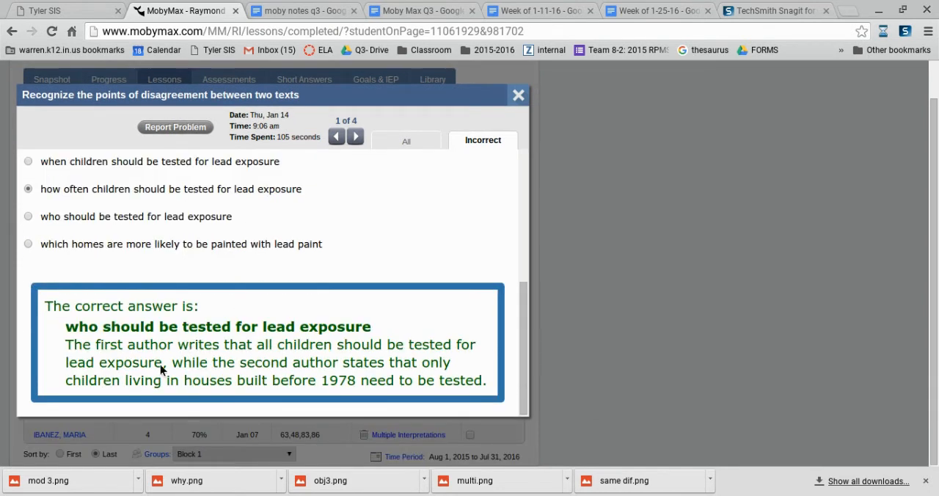
scroll(160, 363, up, 1)
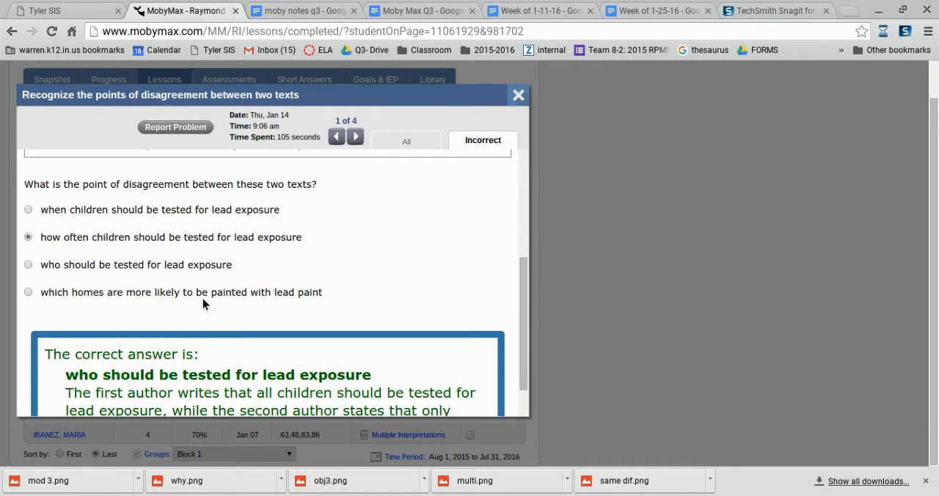
click(356, 139)
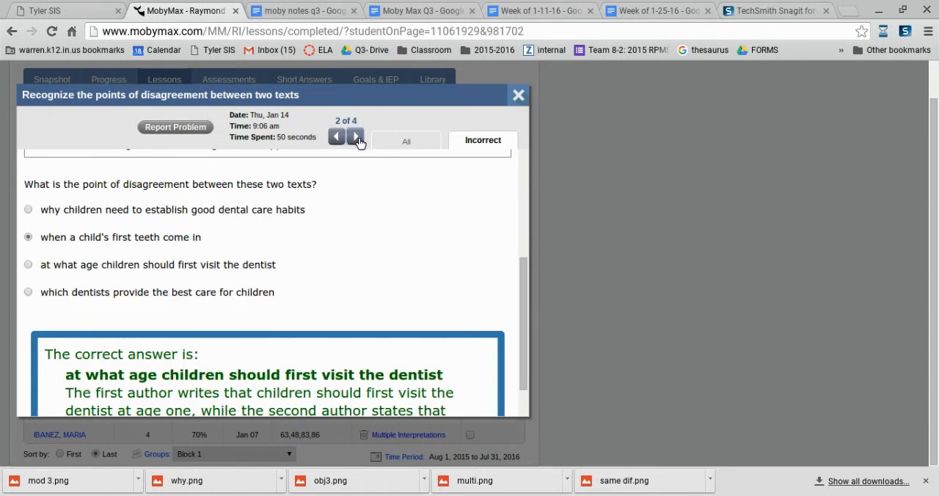
Review the remaining incorrect answers from this attempt, show all of its answers, and close the attempt review.
click(356, 139)
click(359, 142)
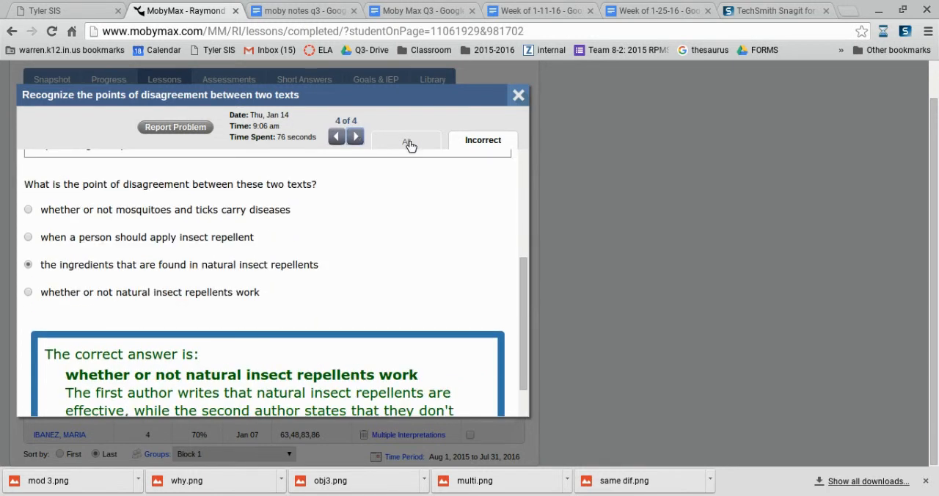
click(408, 141)
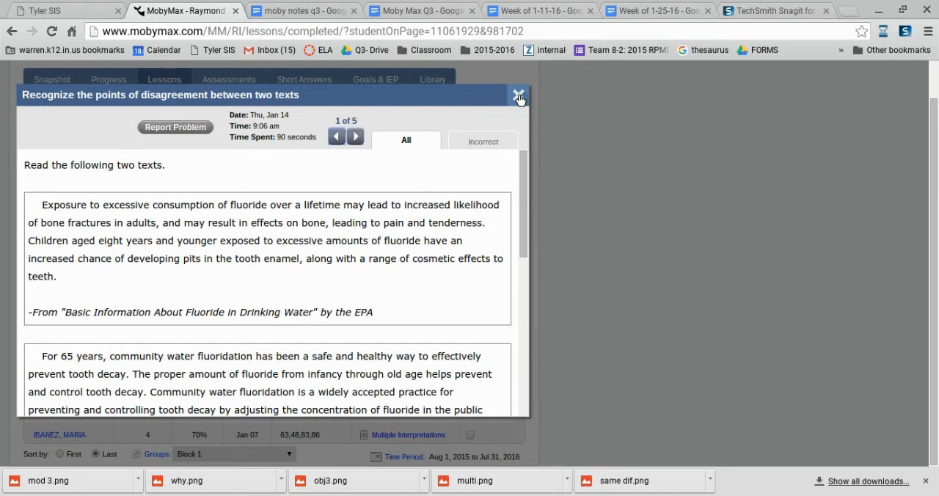
click(518, 94)
Reassign the topic on recognizing points of disagreement between two texts in the second listed student's Multiple Interpretations lesson.
click(407, 219)
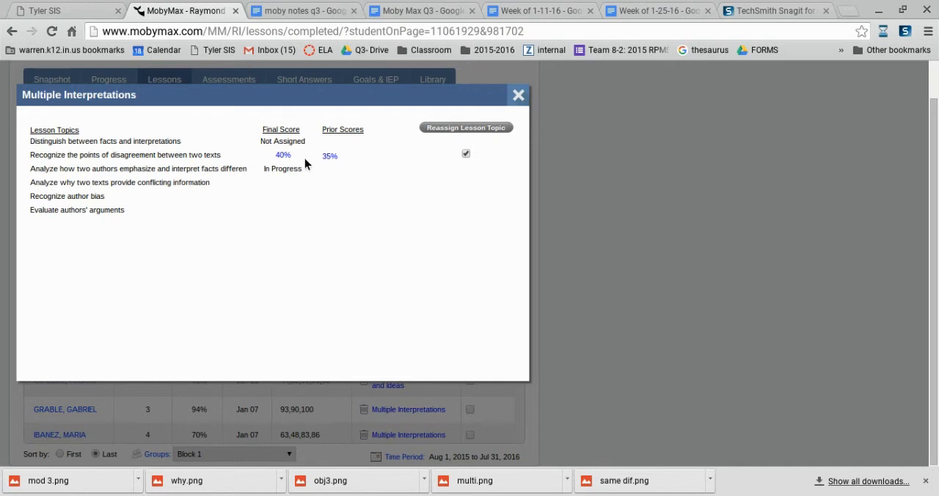
click(426, 131)
click(566, 247)
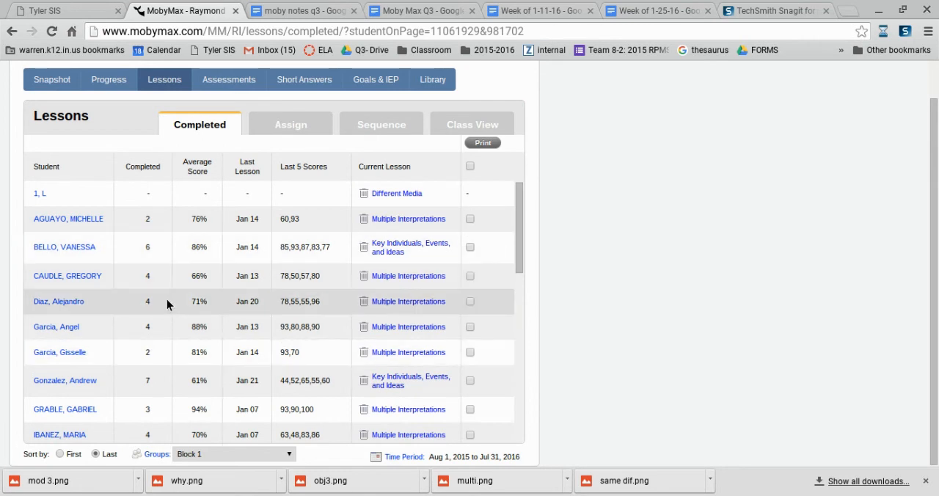
Look through the Block 1 students' completed lesson counts, average and recent scores, and current lessons.
scroll(167, 300, up, 1)
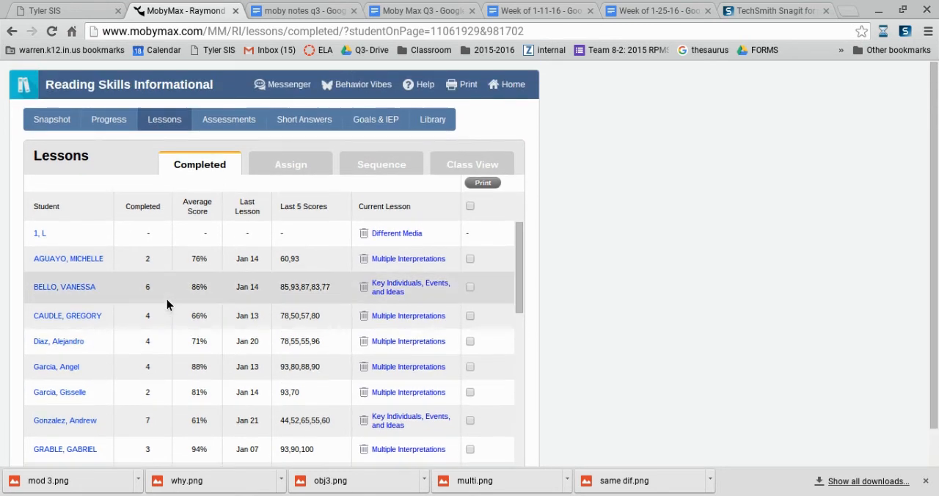
scroll(167, 300, down, 1)
scroll(168, 299, down, 2)
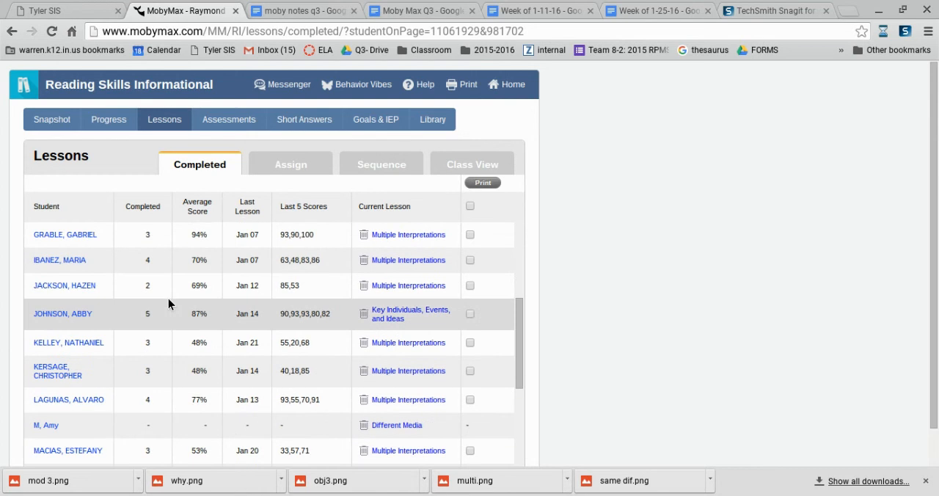
scroll(160, 307, up, 3)
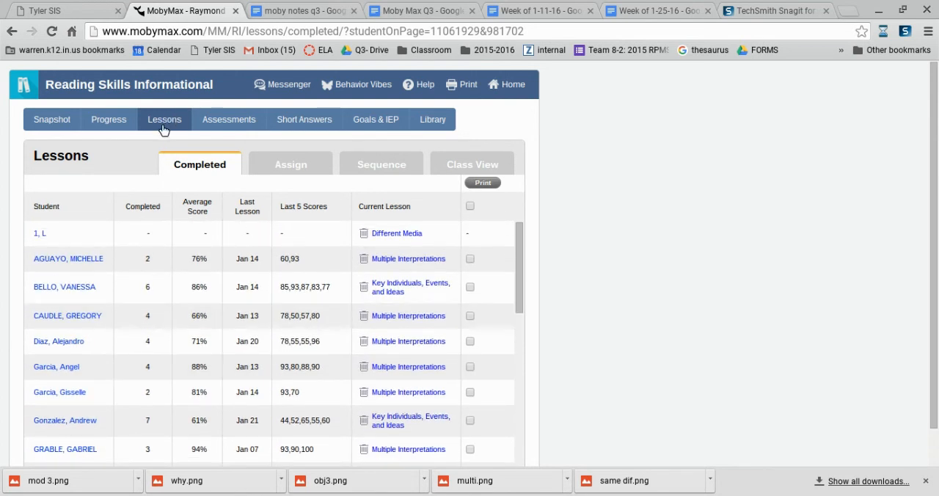
Open the Grade 8 lesson library, select Key Individuals, Events, and Ideas, and view its topics and standards.
click(442, 121)
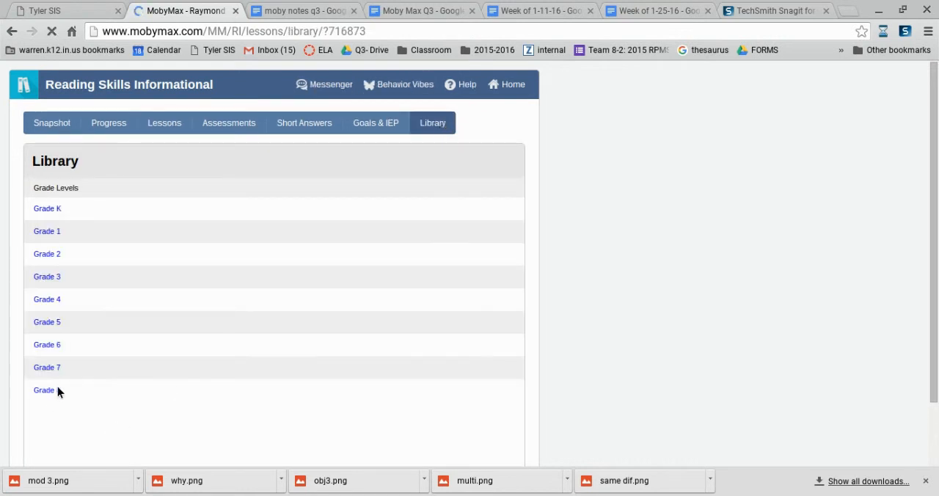
click(46, 391)
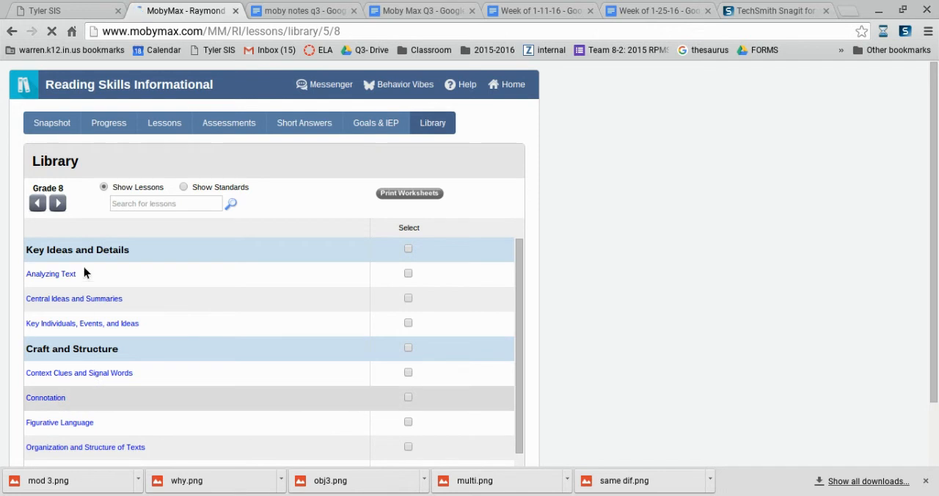
click(408, 324)
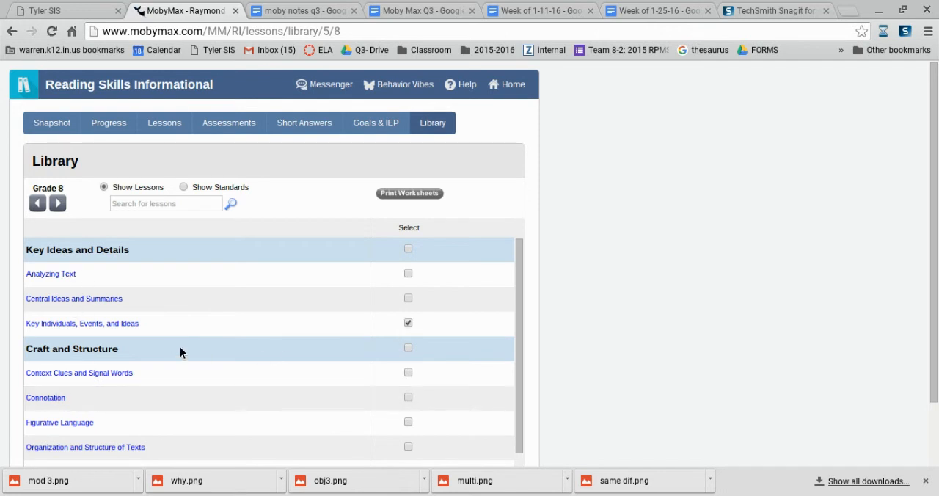
click(125, 323)
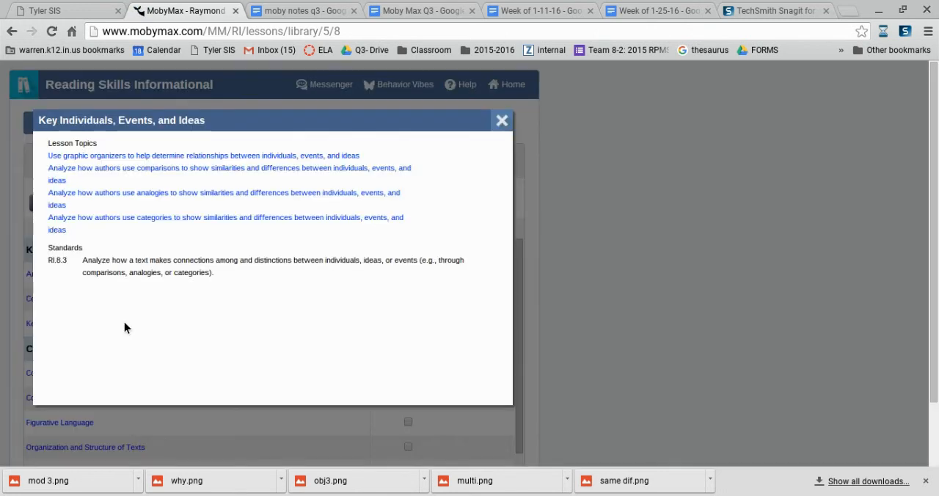
Preview the topic on how authors use categories, reading through the first four items including the question about branches of law.
click(128, 219)
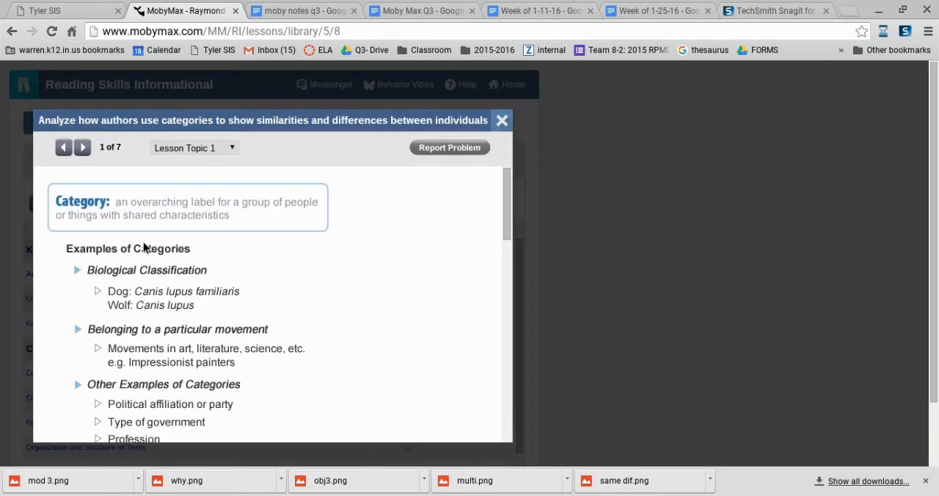
scroll(195, 293, down, 1)
scroll(136, 305, up, 1)
click(82, 148)
click(84, 150)
click(82, 149)
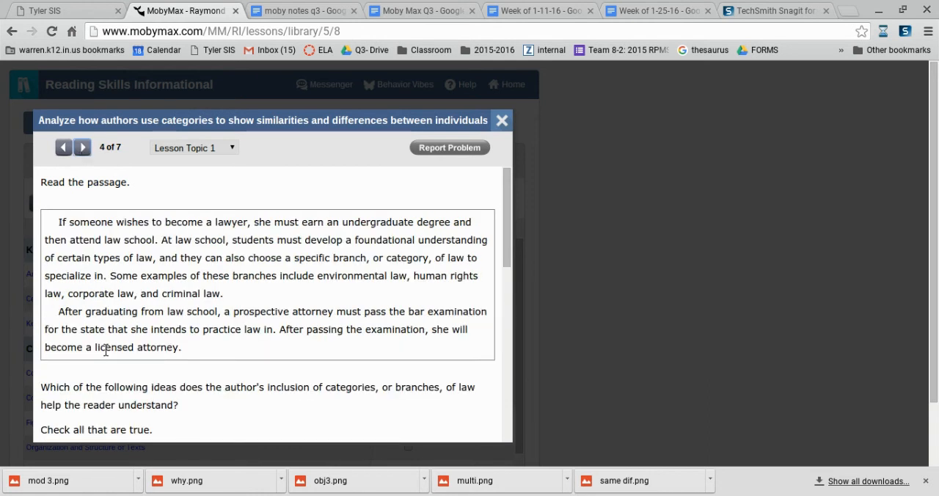
scroll(106, 346, down, 4)
scroll(106, 346, down, 4)
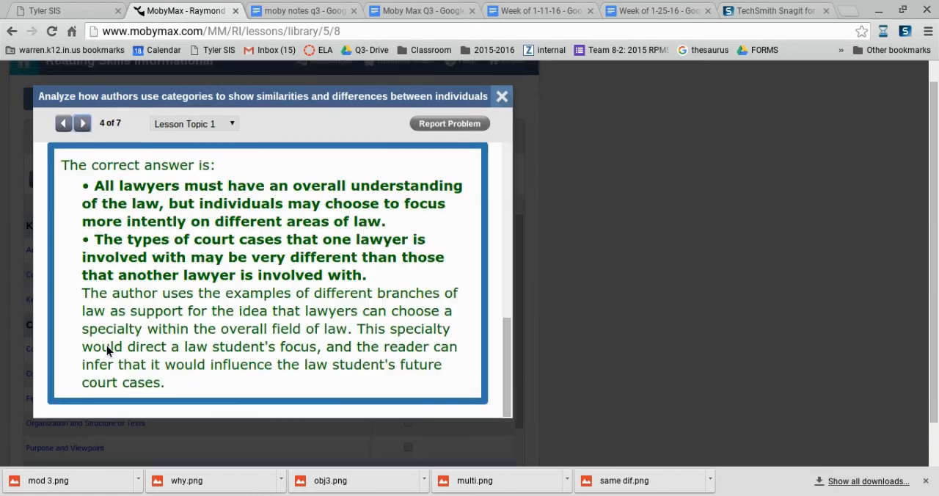
scroll(107, 352, up, 3)
scroll(107, 349, up, 5)
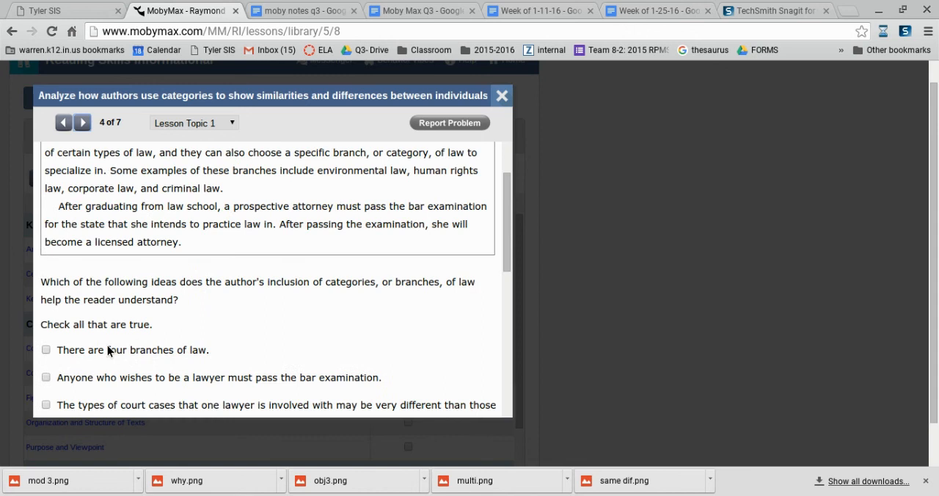
click(502, 95)
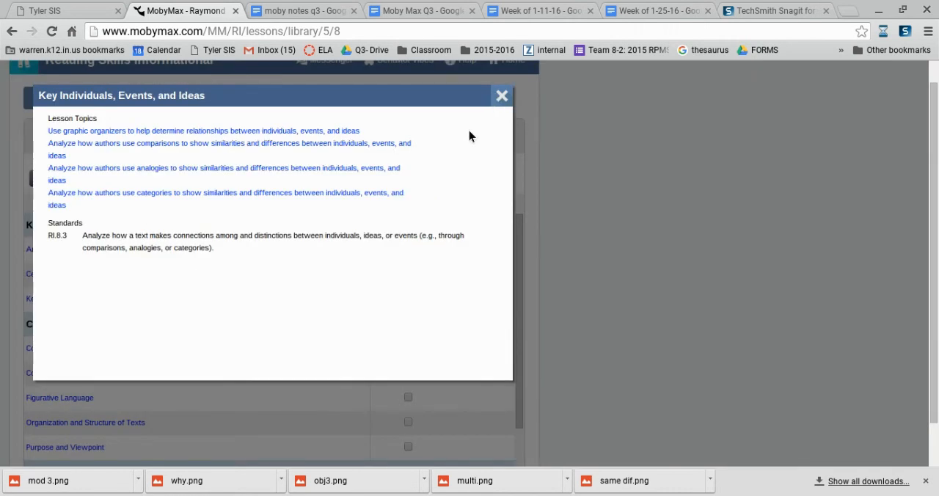
Close the lesson details, return to the home page, and open the Math subject.
click(501, 96)
scroll(456, 176, down, 1)
scroll(457, 176, up, 2)
click(504, 94)
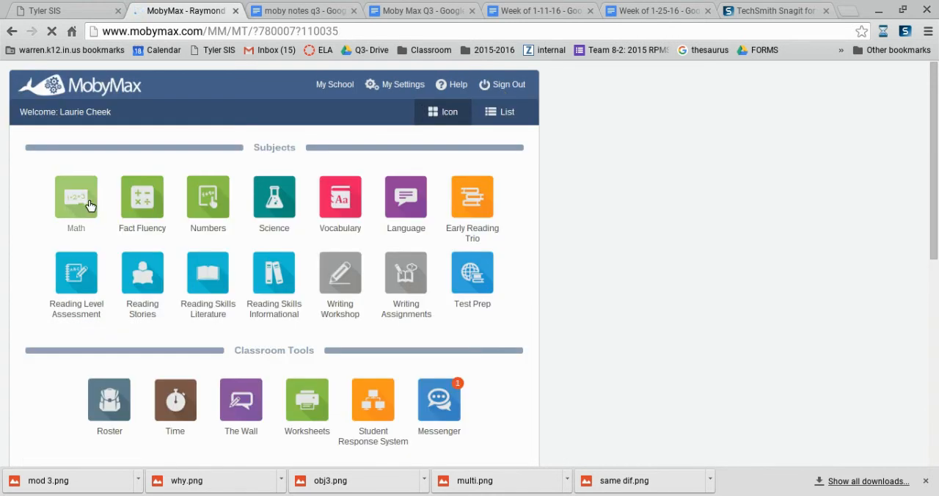
click(89, 205)
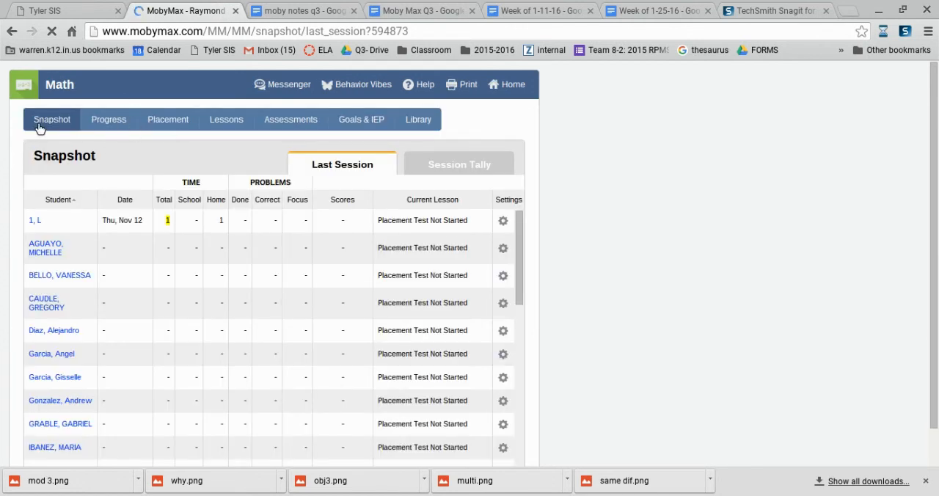
Open the Grade 8 Math lessons for assignment to the second listed group and find the Functions section.
click(226, 121)
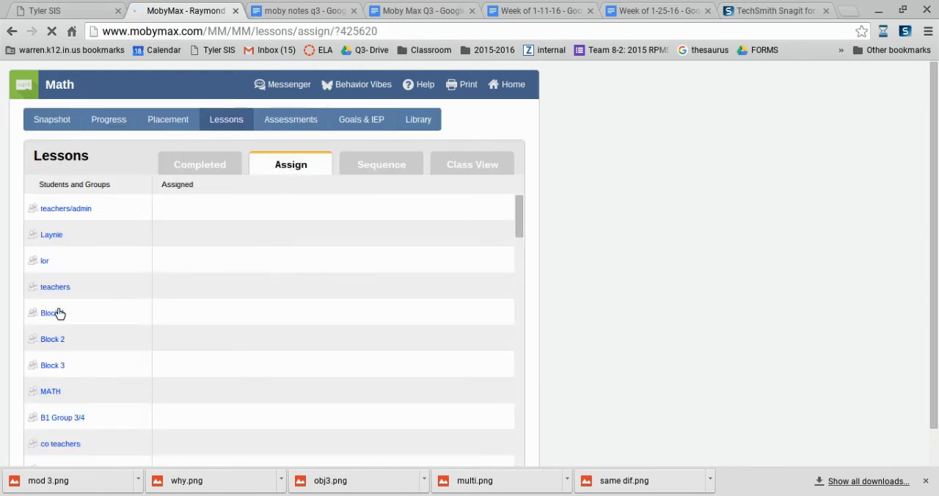
click(57, 236)
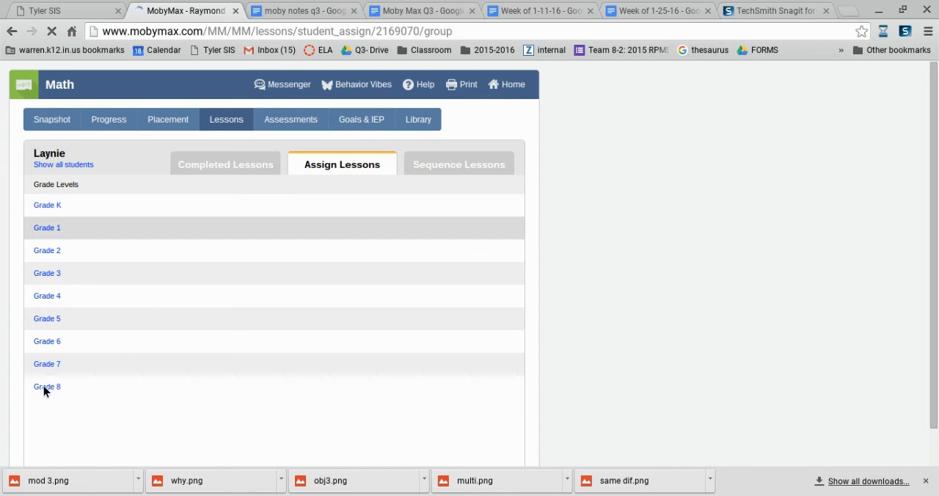
click(46, 387)
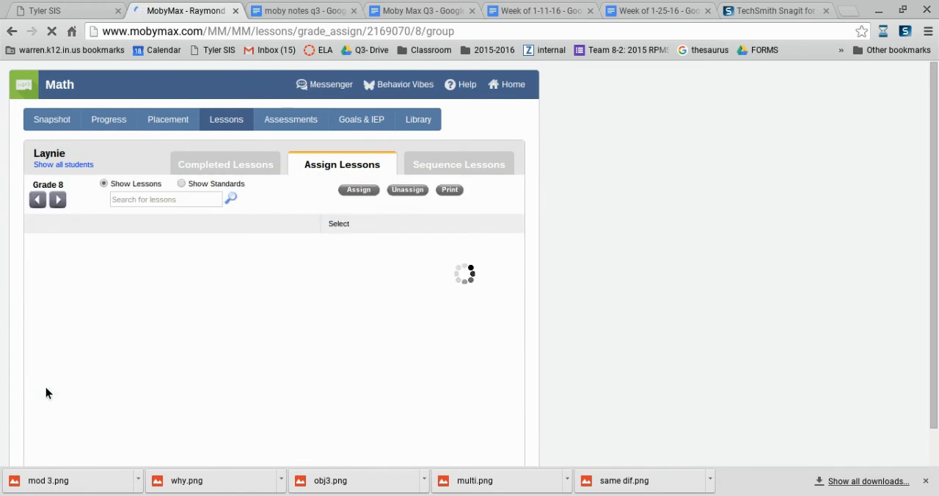
scroll(46, 388, down, 3)
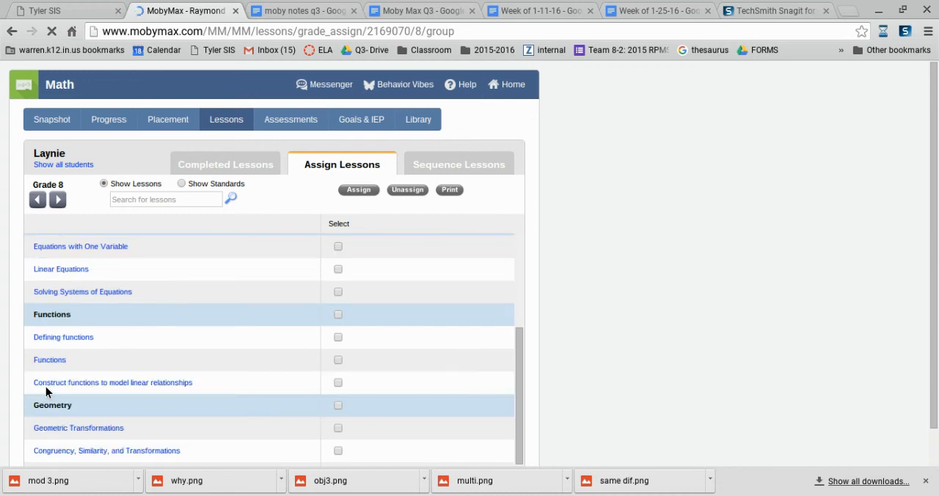
scroll(50, 371, down, 1)
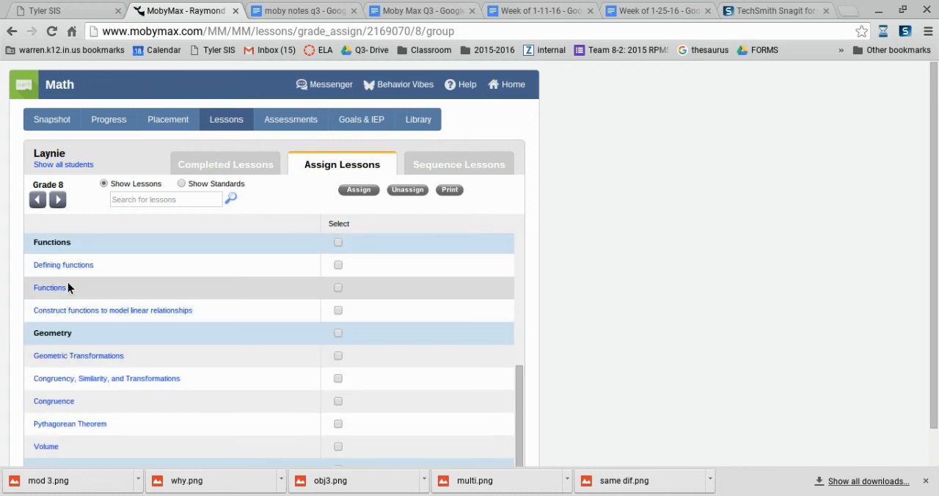
Assign only Understand function notation, Calculate functions Part 1 and Complete function tables from the Functions lesson, and show the lesson sequence.
click(338, 288)
click(39, 292)
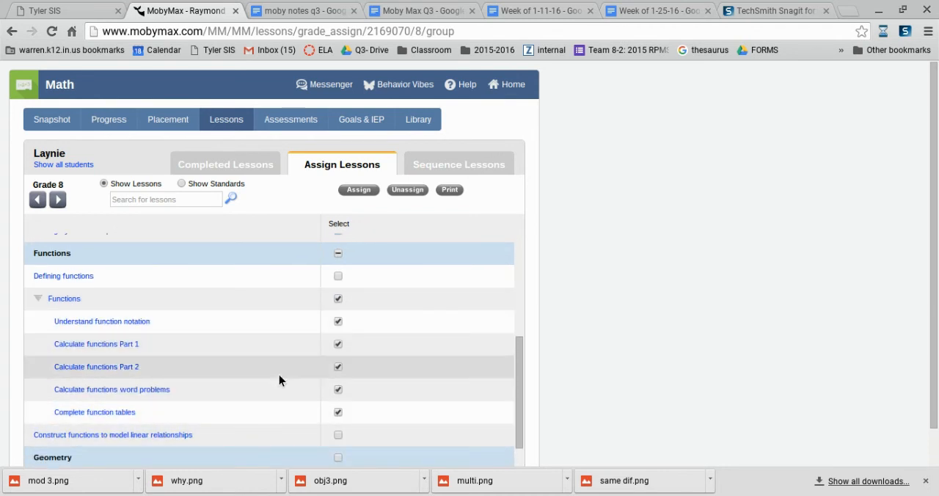
click(337, 366)
click(338, 387)
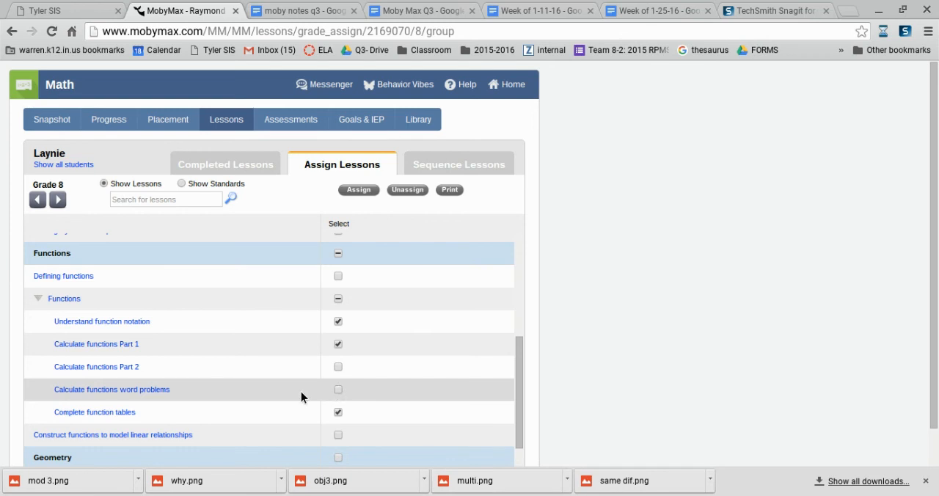
click(358, 189)
click(355, 215)
click(435, 162)
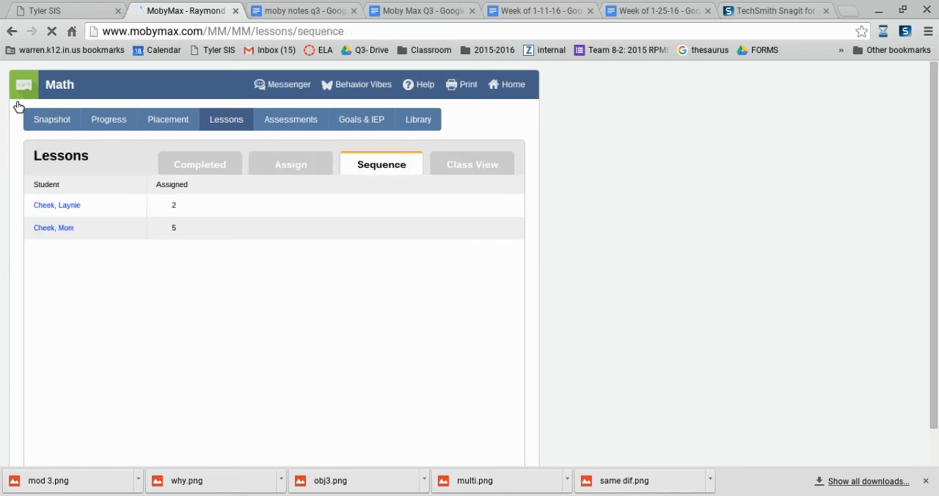
From the last-session snapshot, review the first student's Plane Figures scores and the first incorrect answer in the prior Identify plane figures attempt.
click(56, 120)
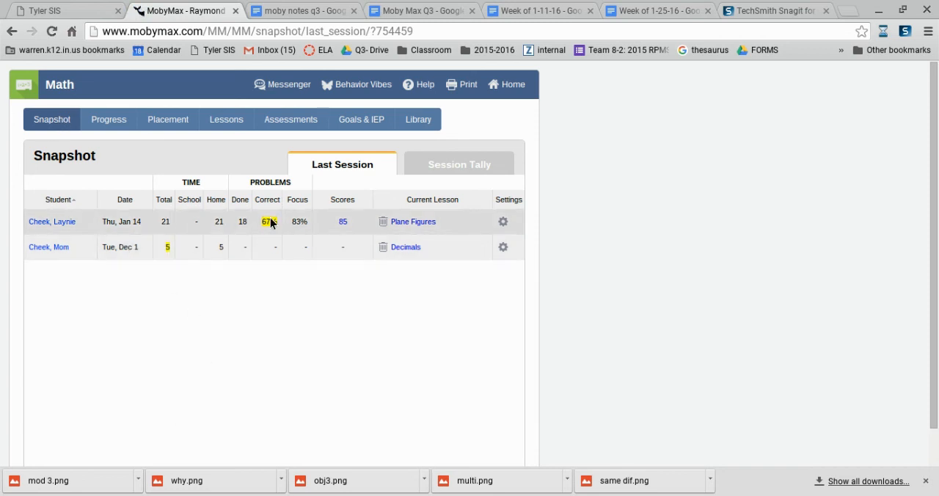
click(402, 223)
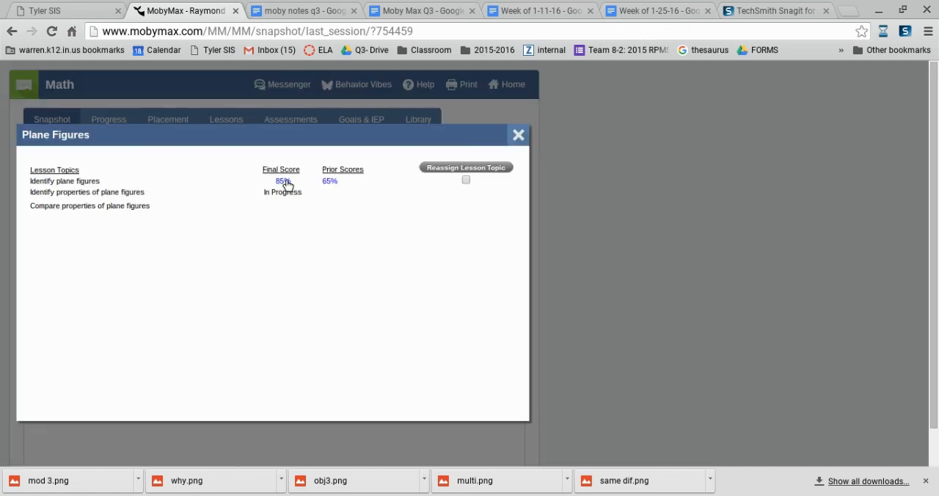
click(329, 182)
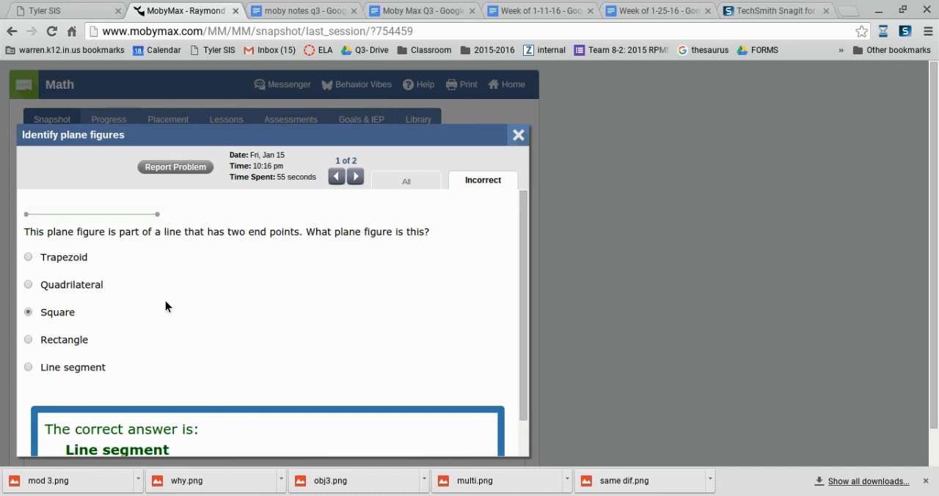
scroll(165, 302, down, 2)
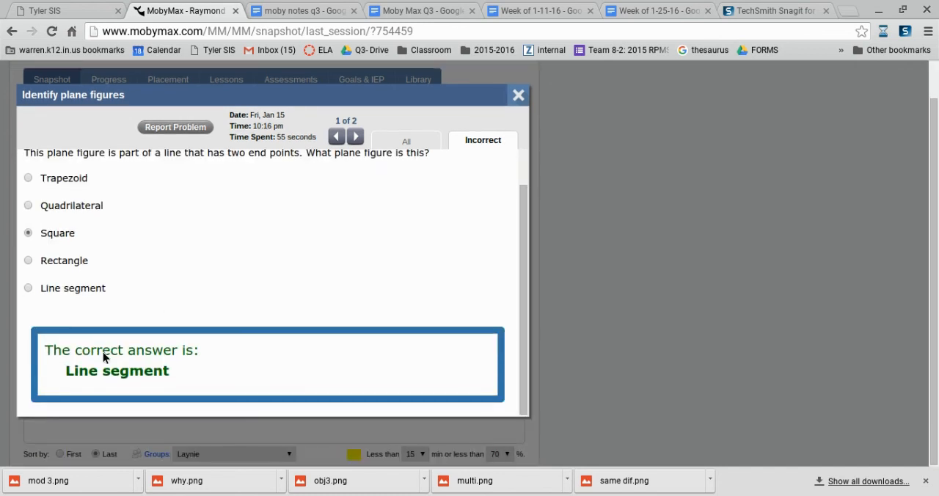
scroll(107, 352, up, 2)
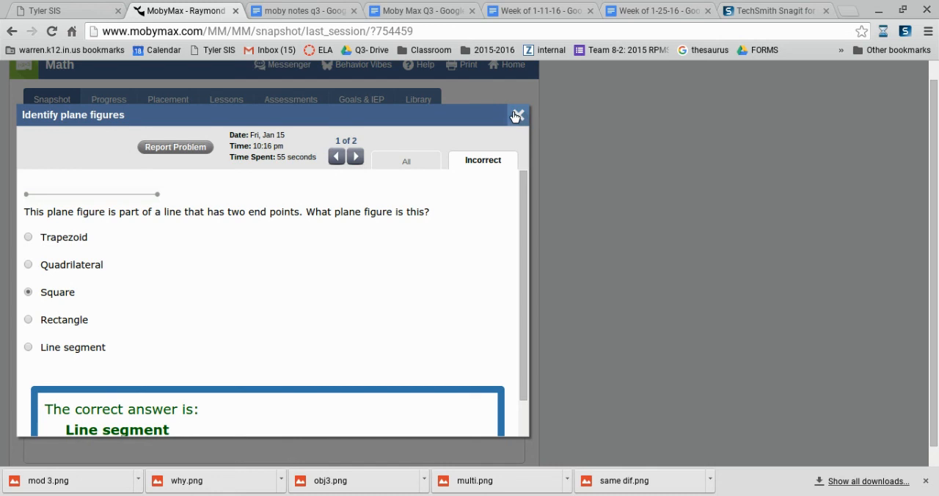
click(517, 115)
scroll(433, 213, up, 1)
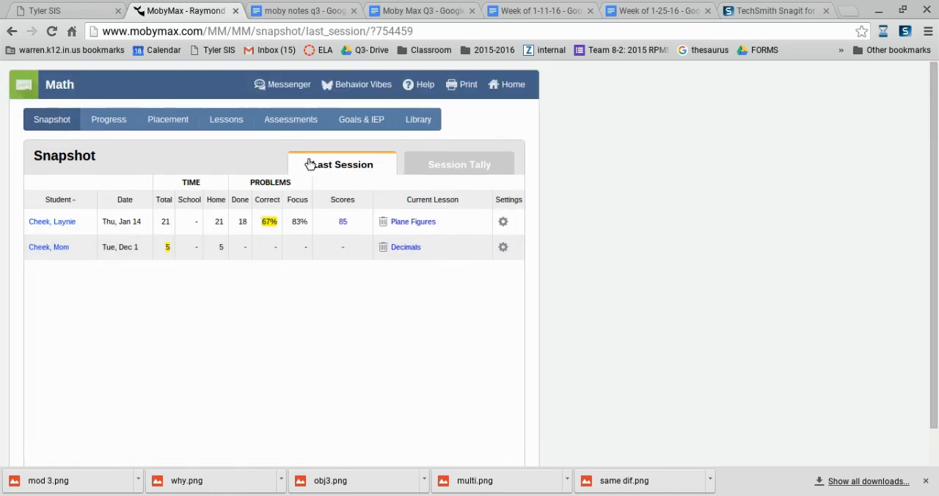